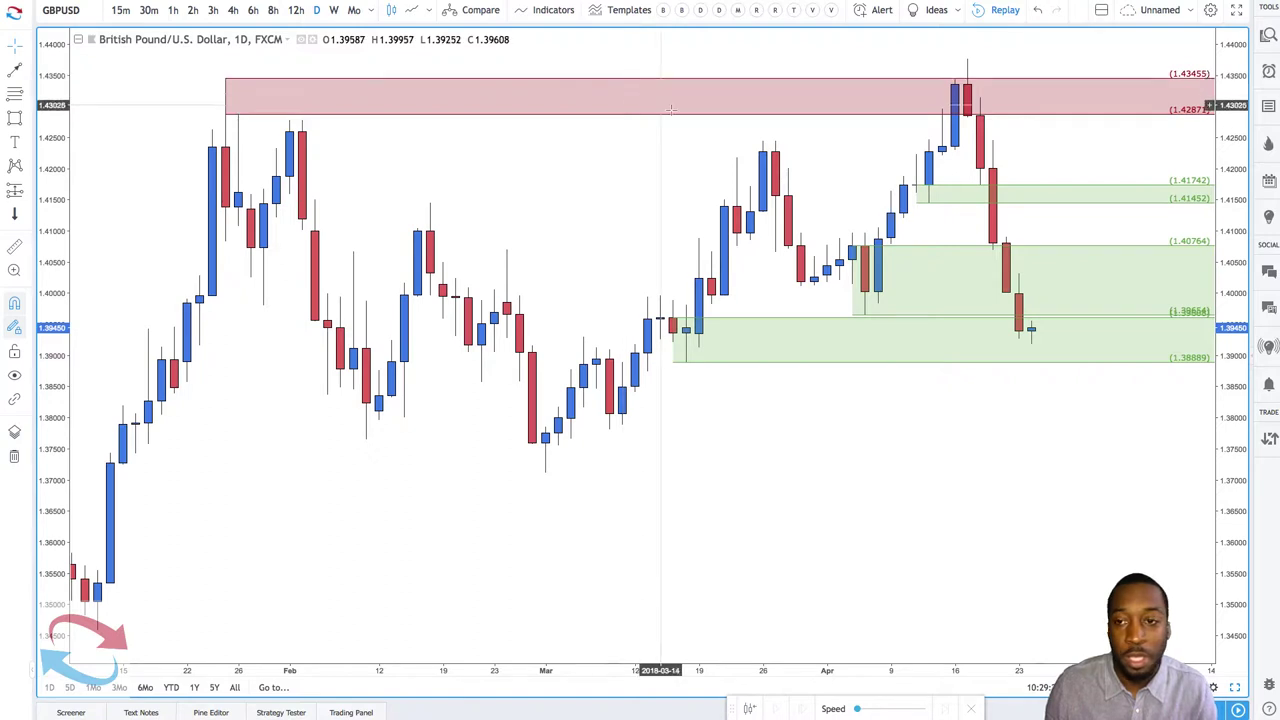
- Switch the GBPUSD chart from the daily to the 4-hour timeframe
{"action": "scroll", "coordinate": [670, 110], "scroll_direction": "up", "scroll_amount": 1}
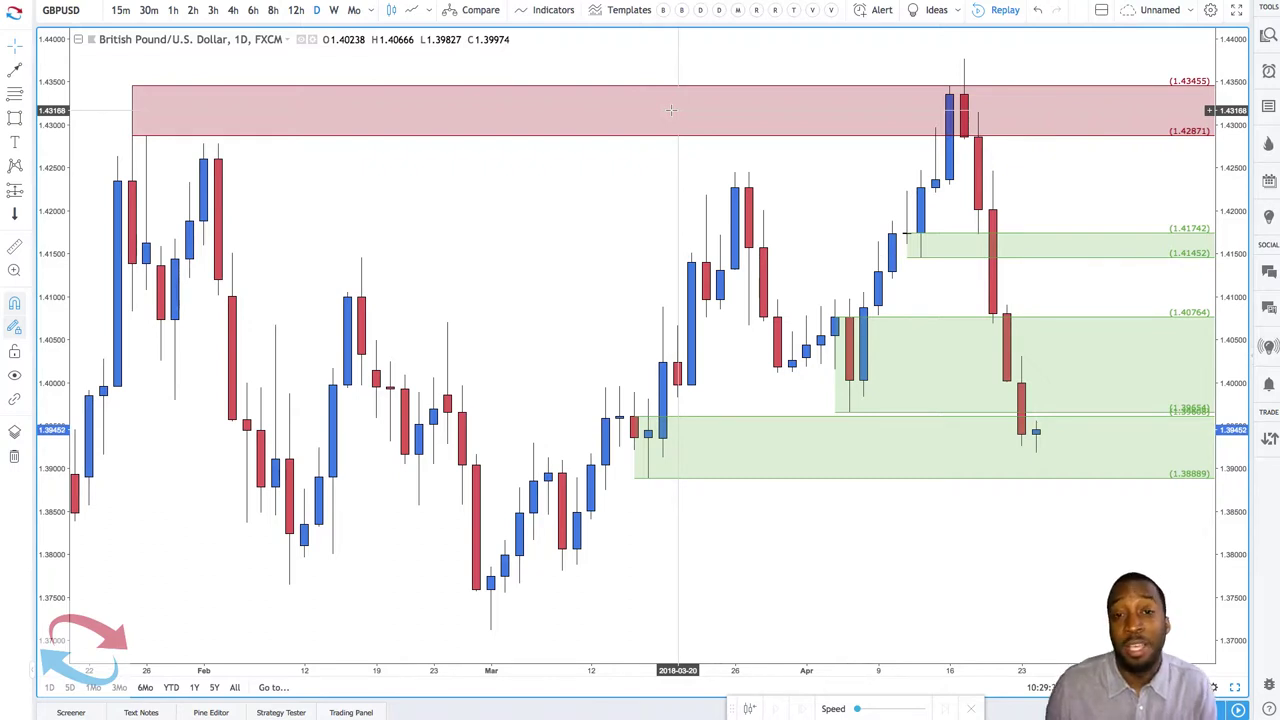
{"action": "left_click", "coordinate": [759, 91]}
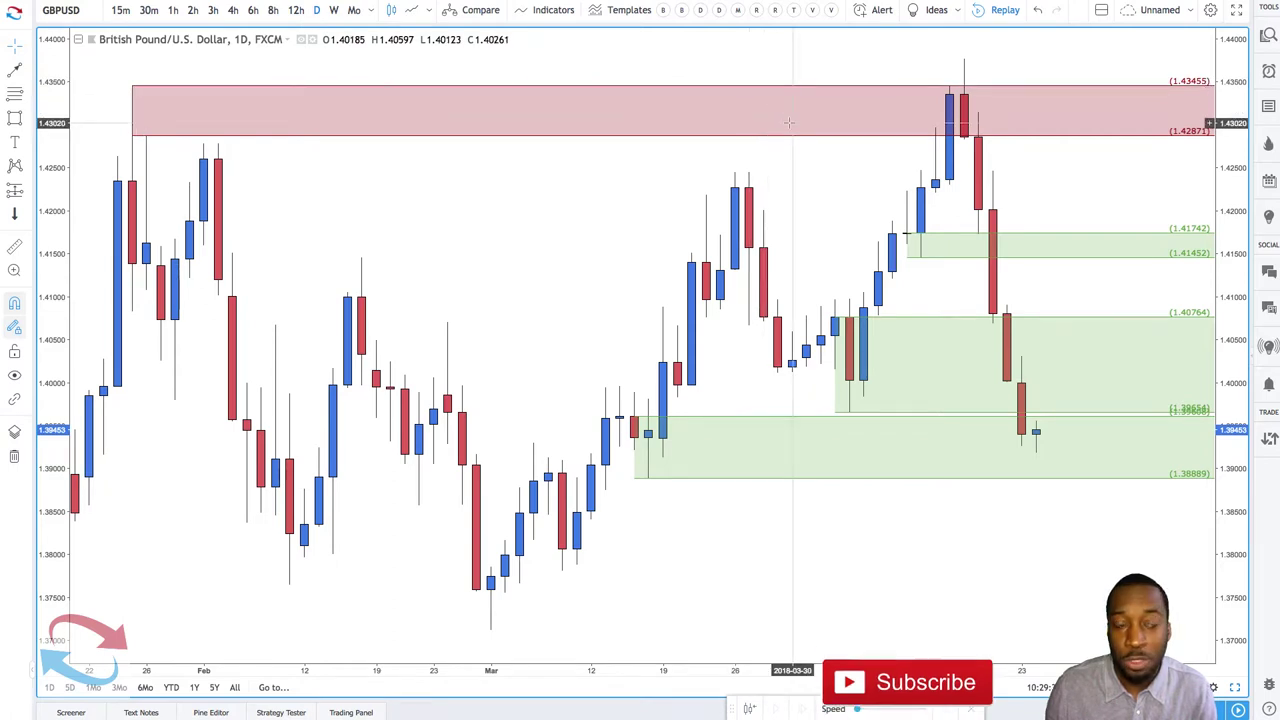
{"action": "scroll", "coordinate": [788, 122], "scroll_direction": "up", "scroll_amount": 2}
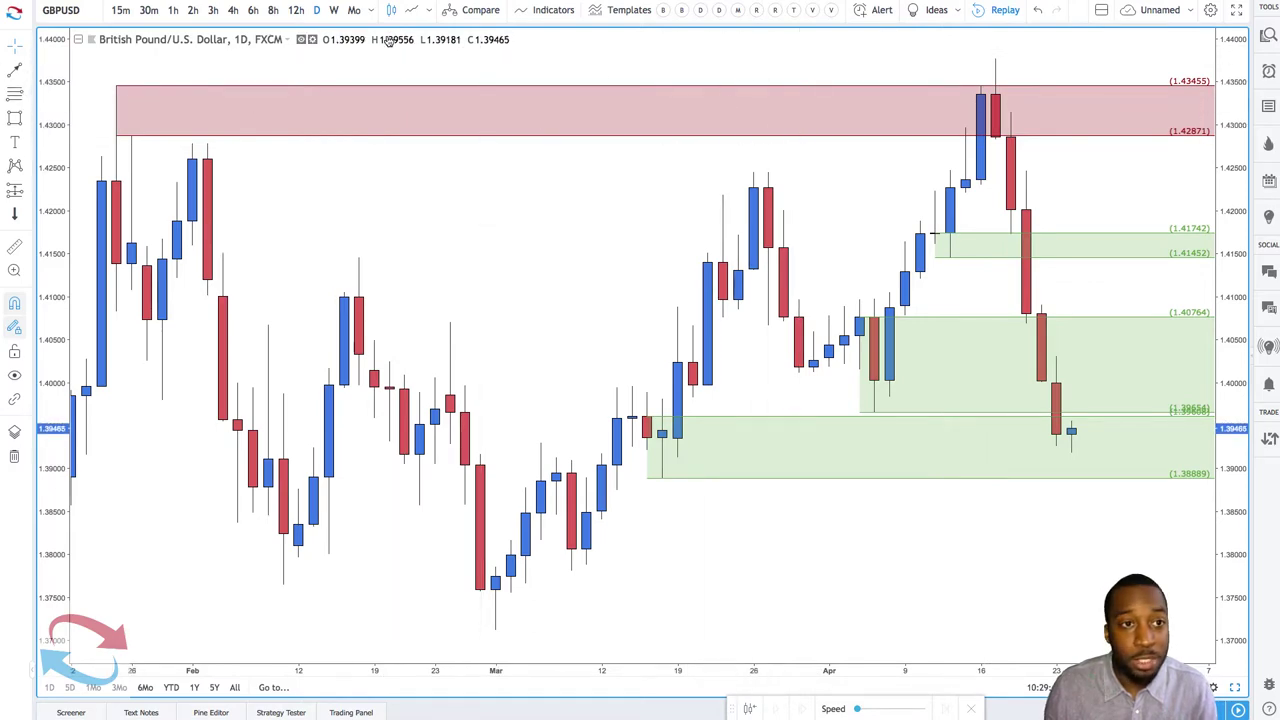
{"action": "left_click", "coordinate": [233, 10]}
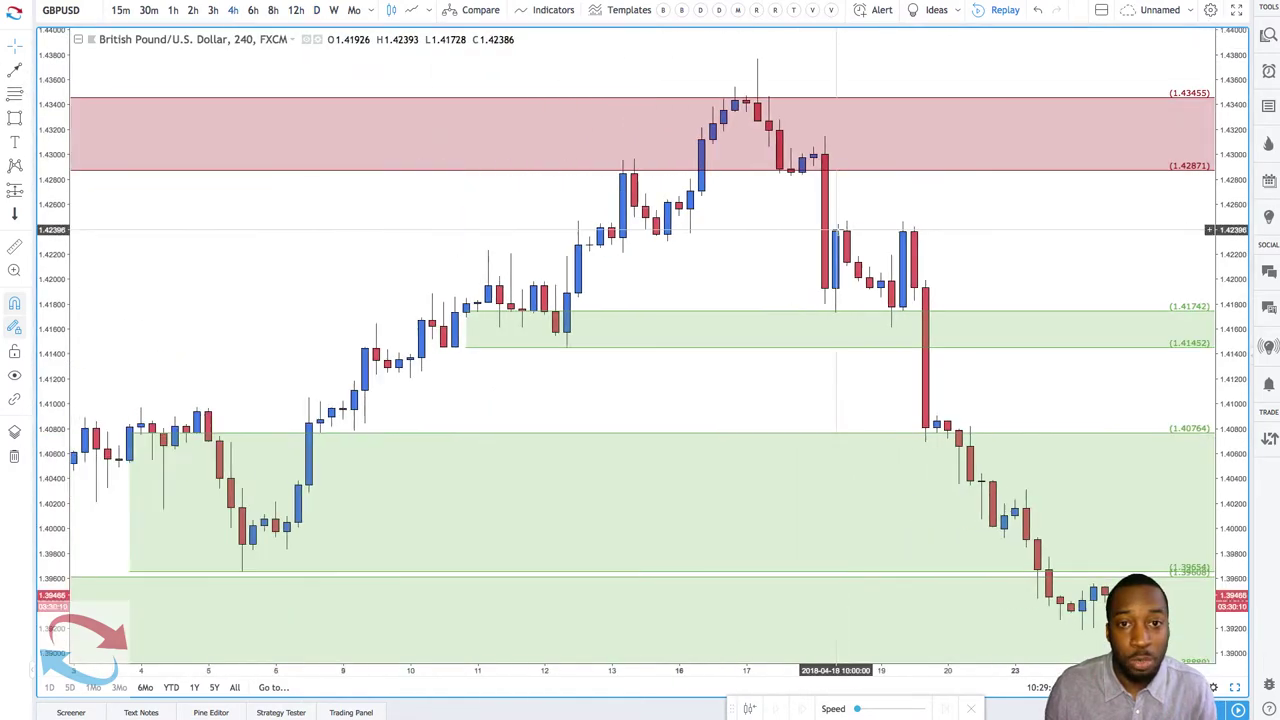
- Start a bar replay from just after the long-wicked candle that peaks above the red 1.42871–1.43455 zone
{"action": "left_click", "coordinate": [1006, 10]}
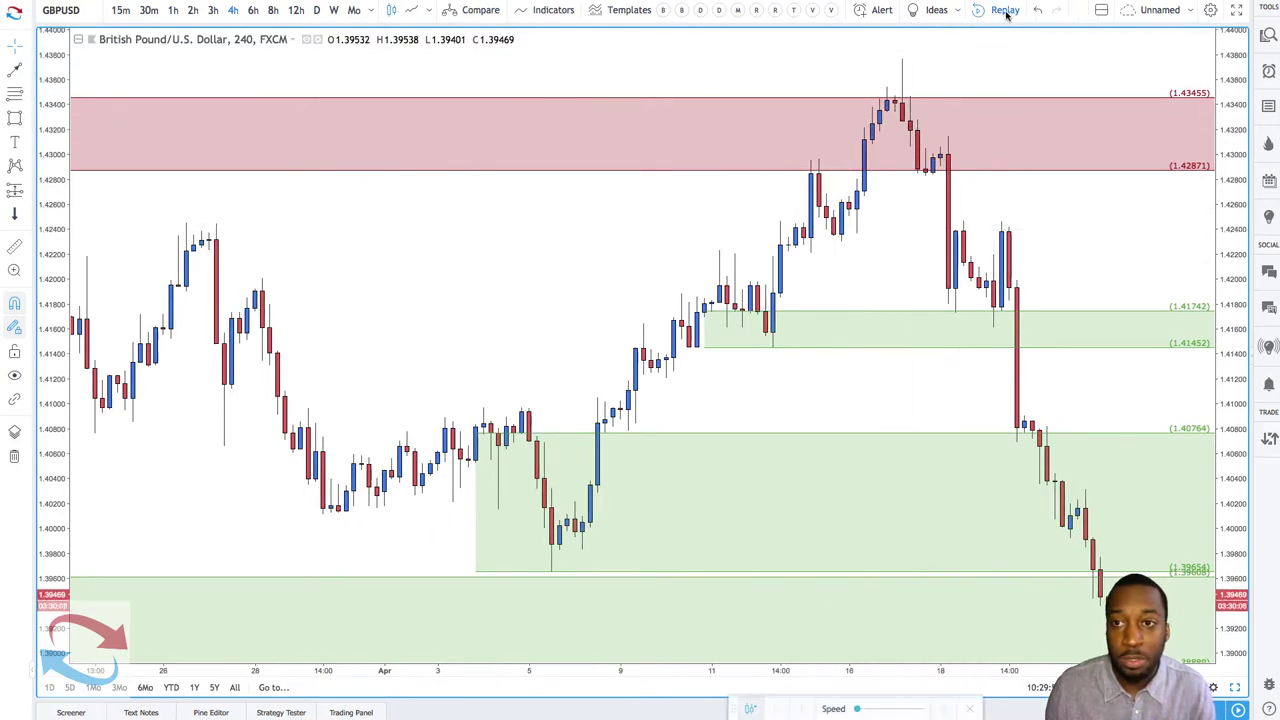
{"action": "left_click", "coordinate": [910, 148]}
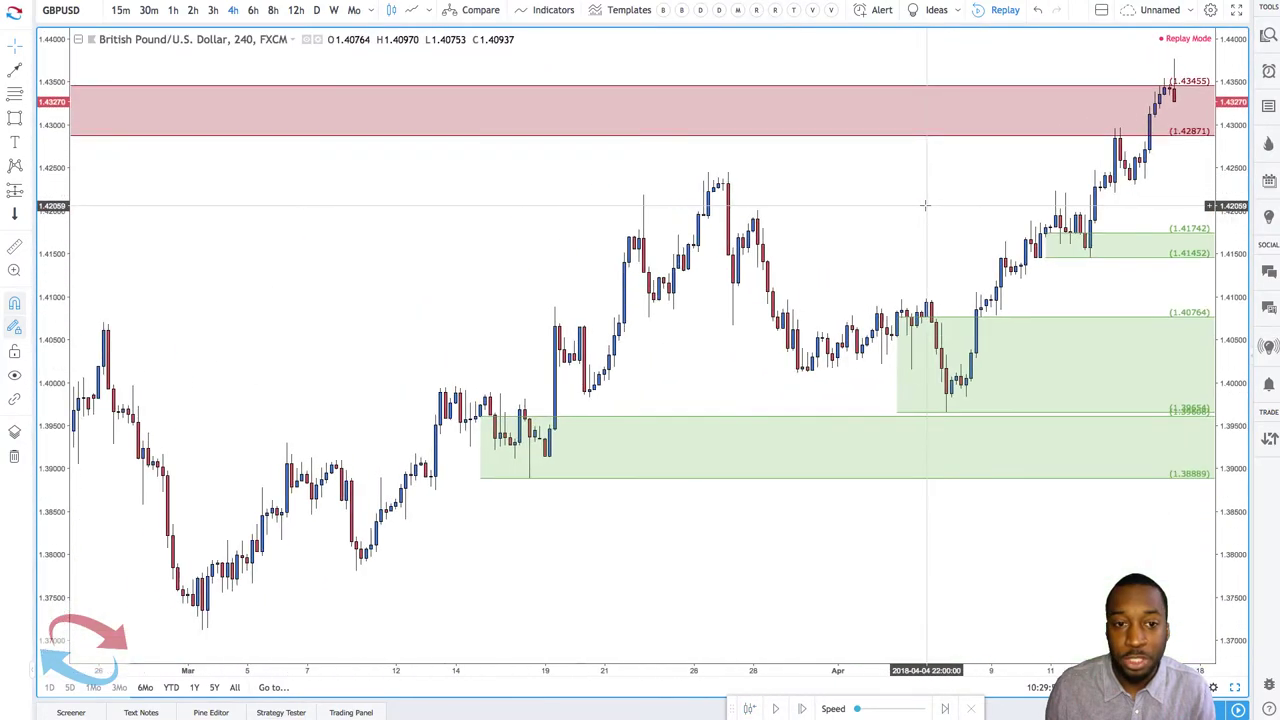
{"action": "scroll", "coordinate": [925, 205], "scroll_direction": "down", "scroll_amount": 3}
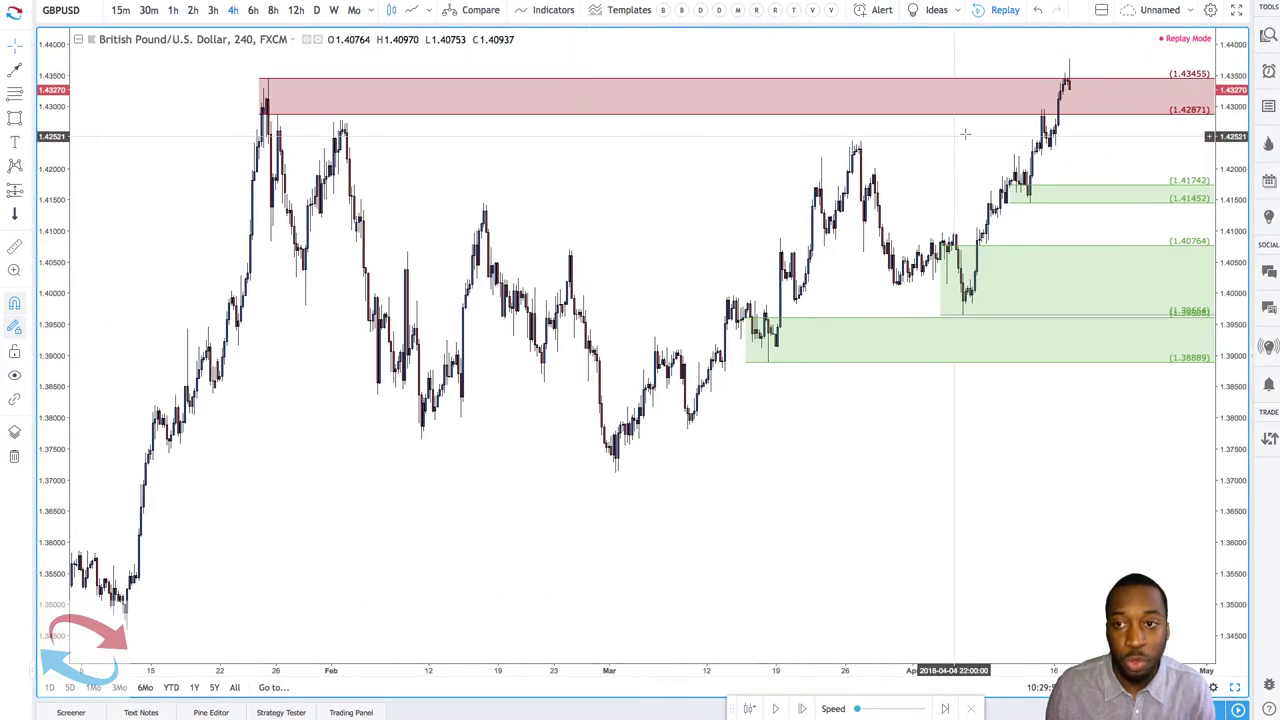
{"action": "scroll", "coordinate": [960, 132], "scroll_direction": "up", "scroll_amount": 5}
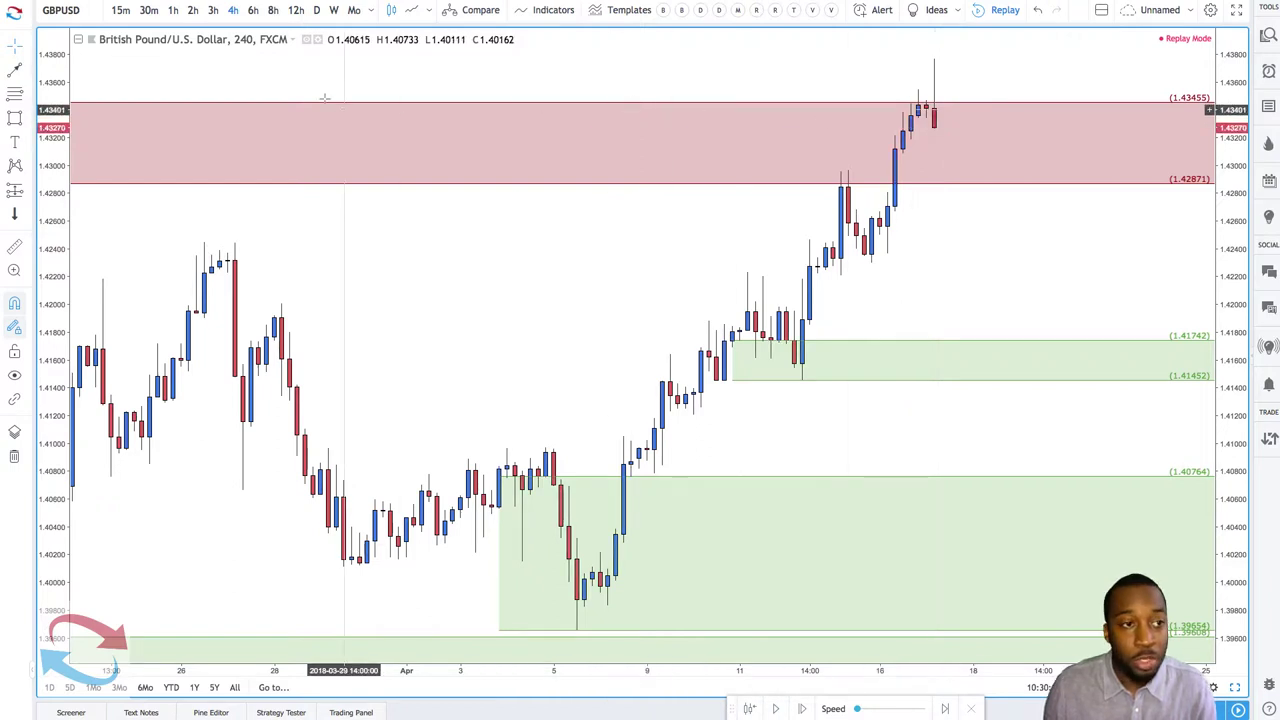
- Draw a red arrow from the last candle's close at 1.43270 down to about 1.39833 in the green zone
{"action": "left_click", "coordinate": [15, 70]}
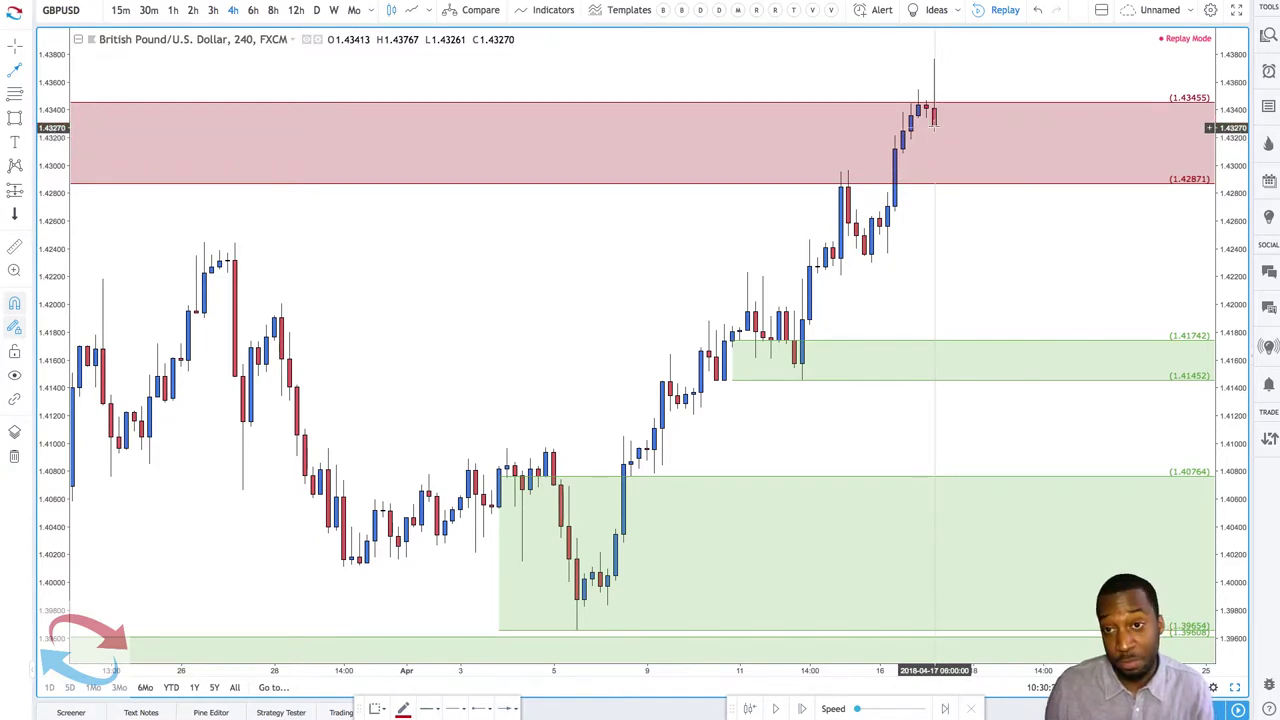
{"action": "mouse_move", "coordinate": [934, 125]}
{"action": "left_mouse_down"}
{"action": "mouse_move", "coordinate": [980, 343]}
{"action": "mouse_move", "coordinate": [975, 603]}
{"action": "left_mouse_up"}
{"action": "scroll", "coordinate": [1077, 420], "scroll_direction": "up", "scroll_amount": 5}
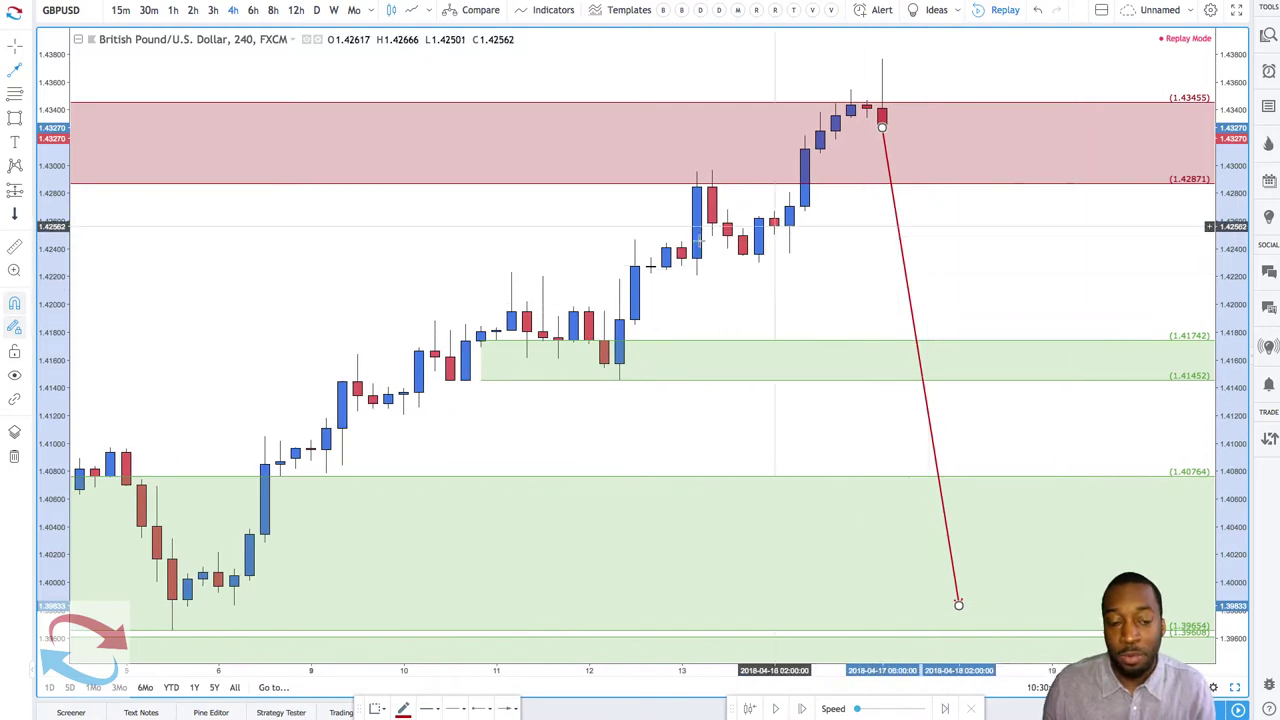
{"action": "scroll", "coordinate": [620, 450], "scroll_direction": "down", "scroll_amount": 3}
{"action": "scroll", "coordinate": [484, 546], "scroll_direction": "down", "scroll_amount": 3}
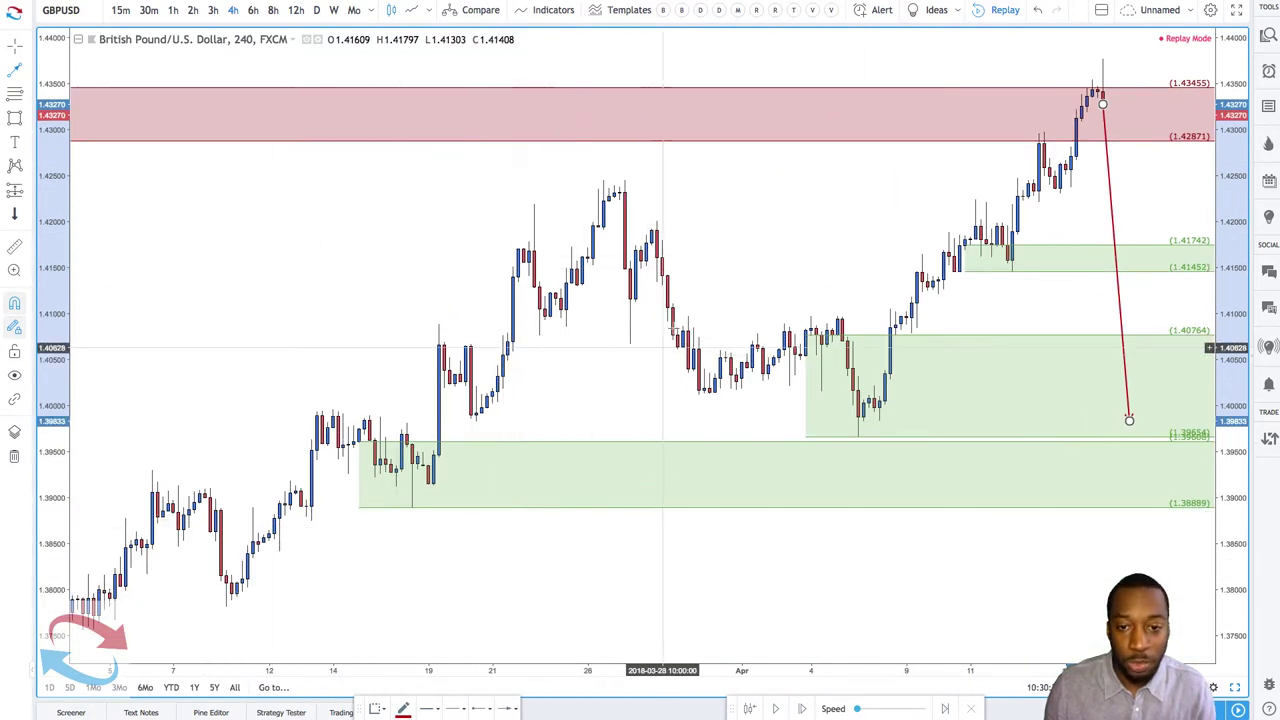
{"action": "scroll", "coordinate": [928, 403], "scroll_direction": "up", "scroll_amount": 5}
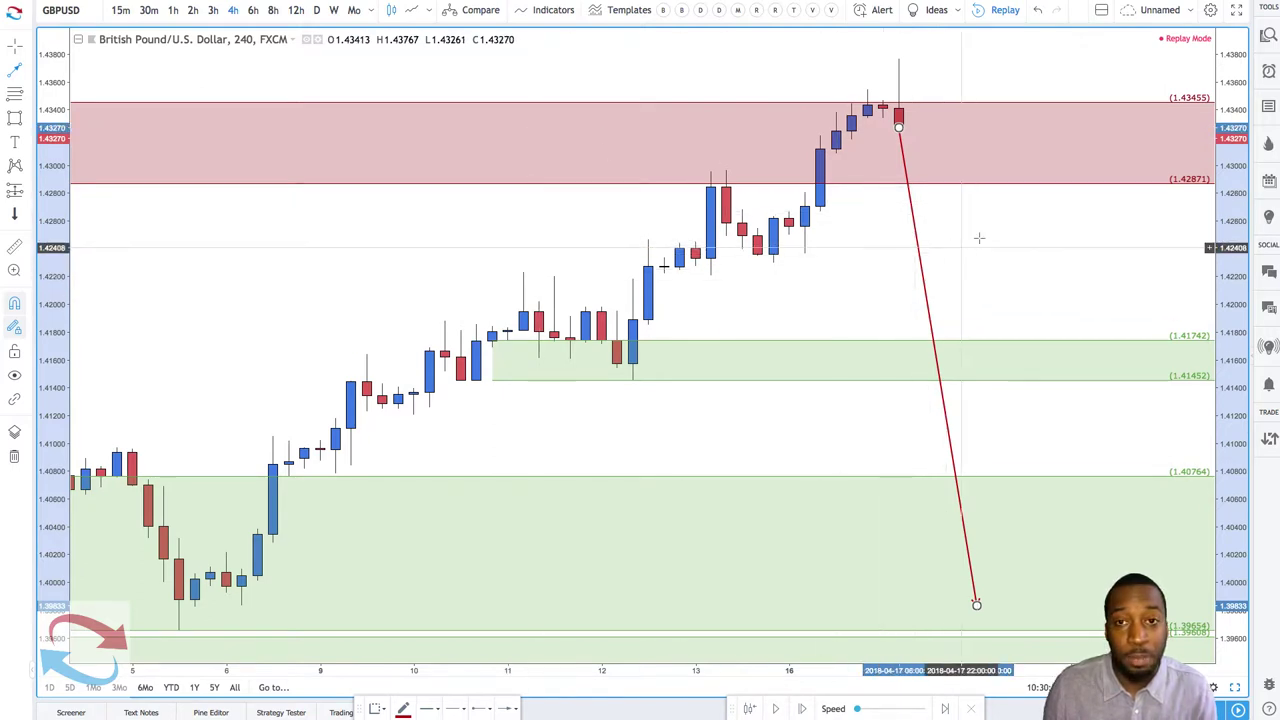
- Step the replay forward three candles and exit replay mode
{"action": "left_click", "coordinate": [803, 710]}
{"action": "left_click", "coordinate": [803, 710]}
{"action": "left_click", "coordinate": [803, 710]}
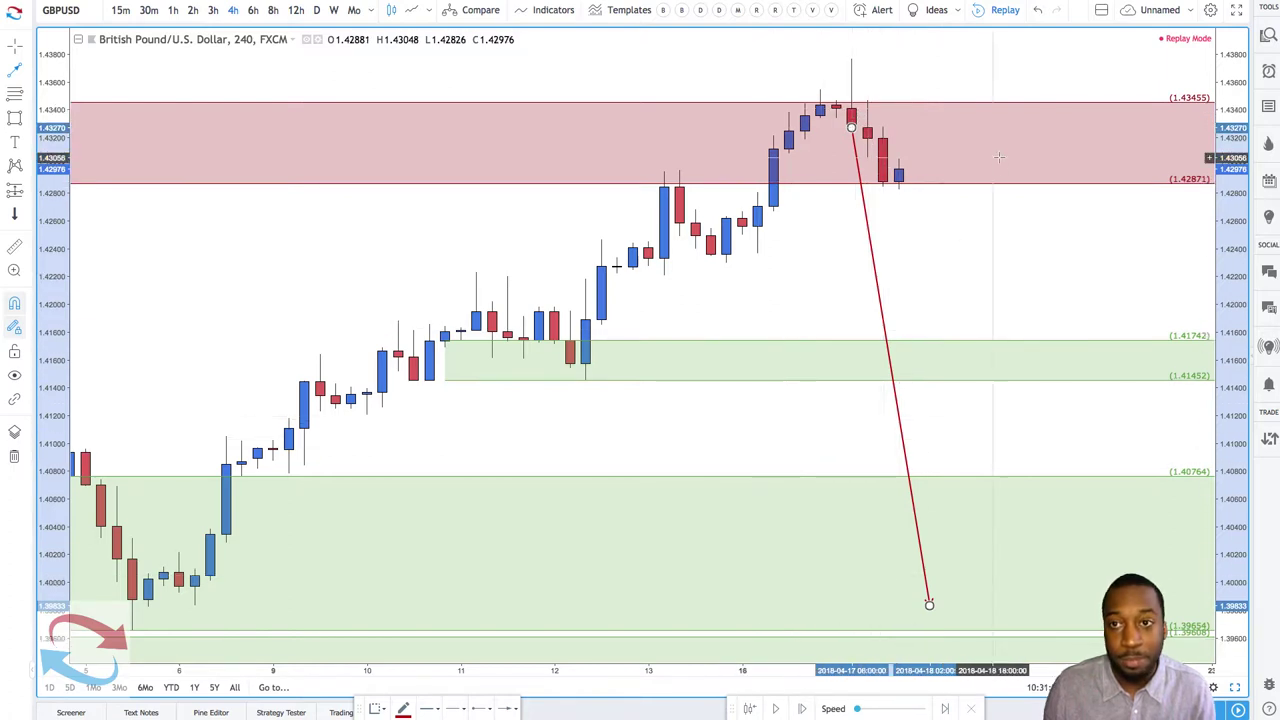
{"action": "left_click", "coordinate": [1005, 11]}
{"action": "left_click", "coordinate": [729, 406]}
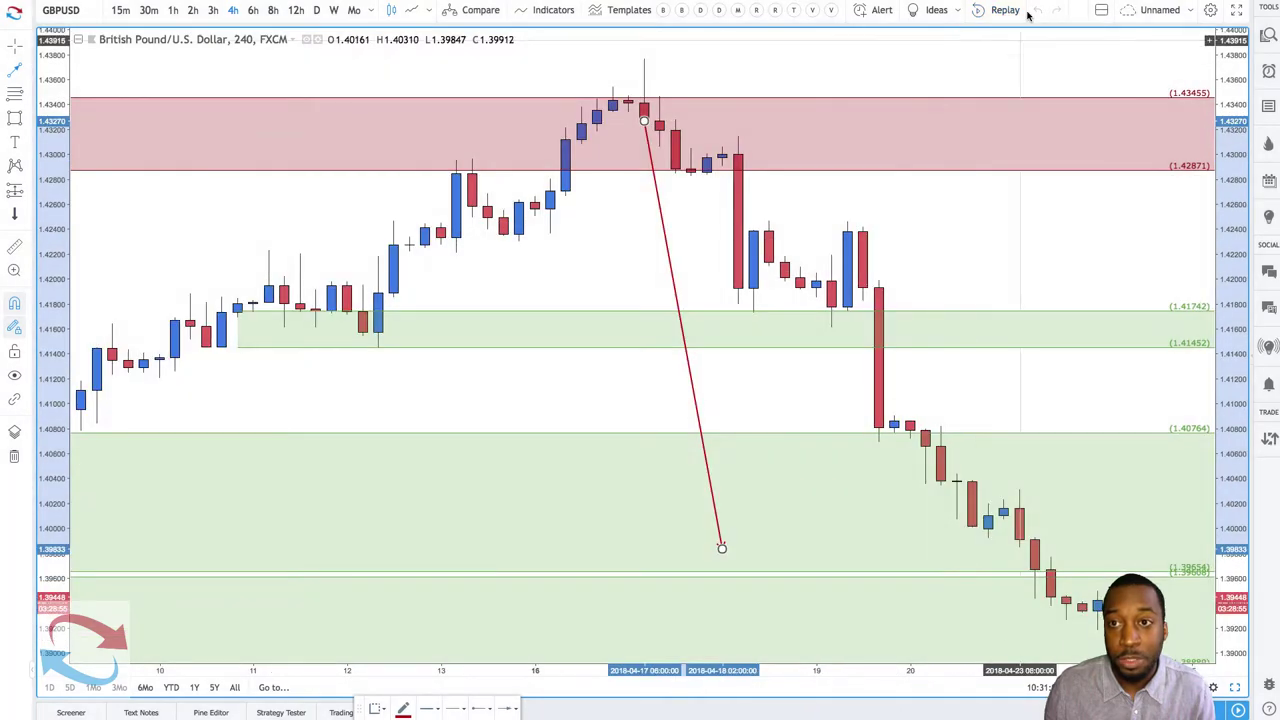
{"action": "left_click", "coordinate": [1000, 11]}
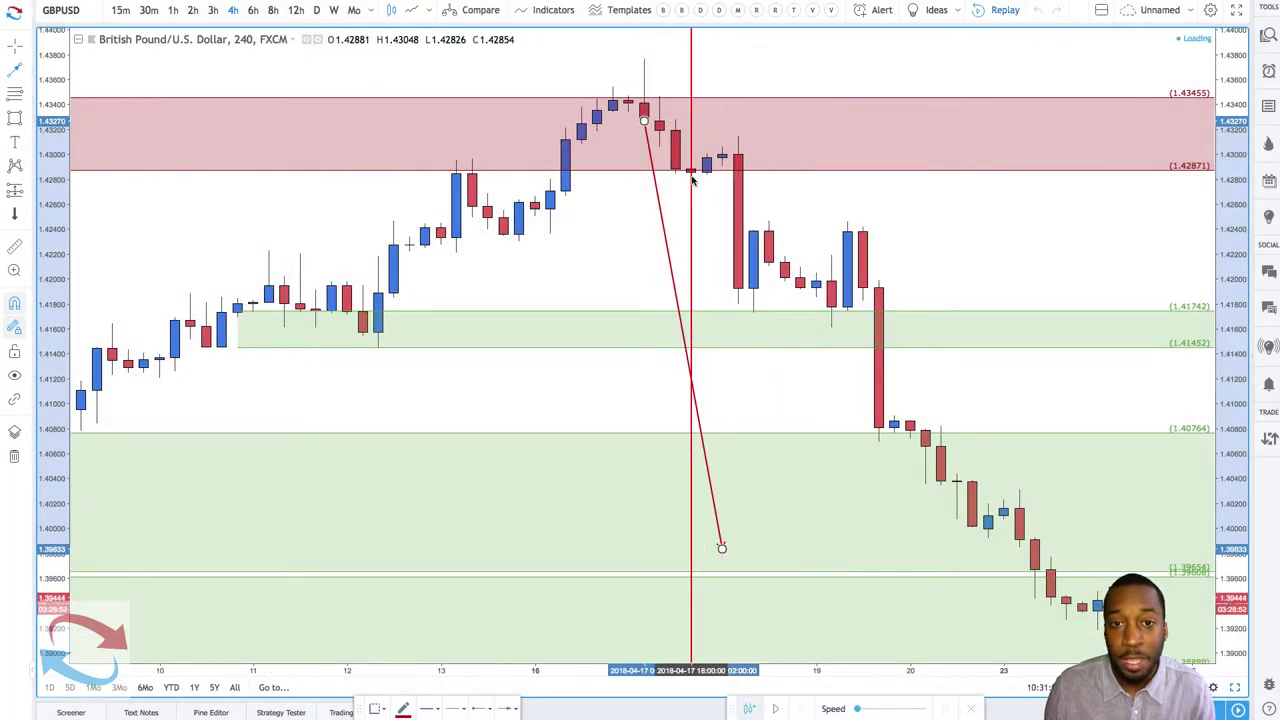
{"action": "left_click", "coordinate": [692, 178]}
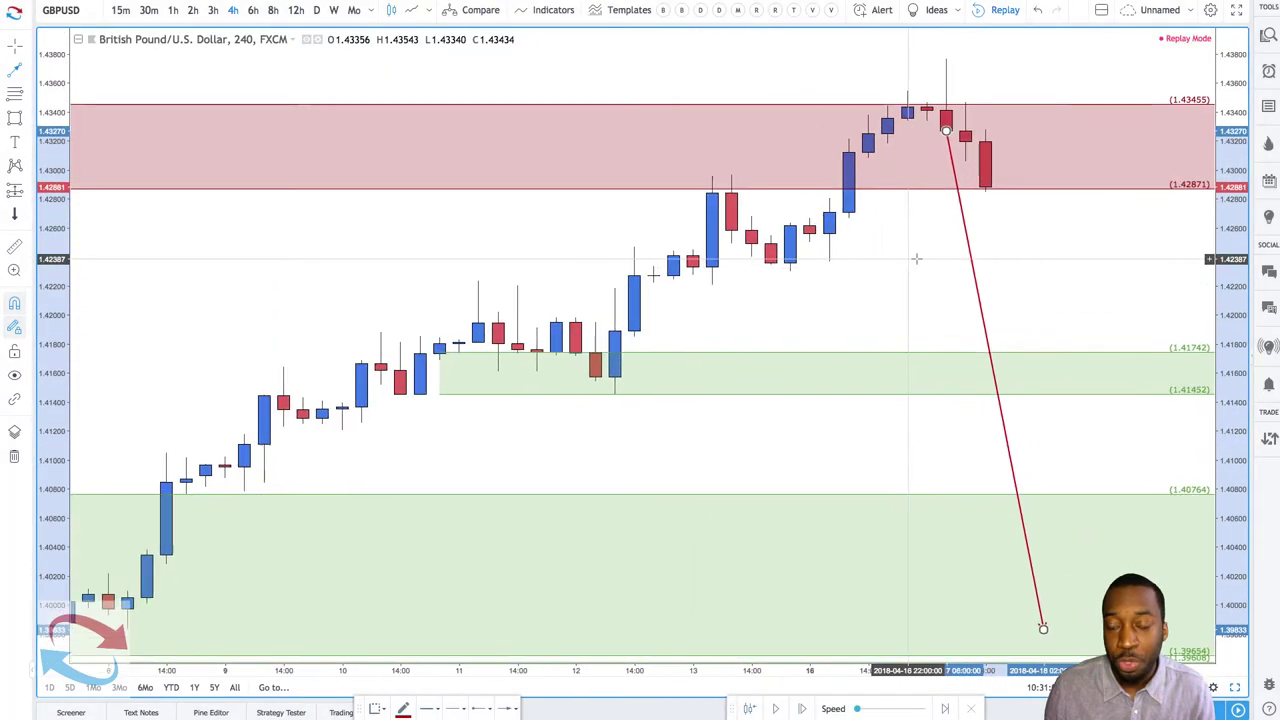
{"action": "scroll", "coordinate": [916, 259], "scroll_direction": "up", "scroll_amount": 5}
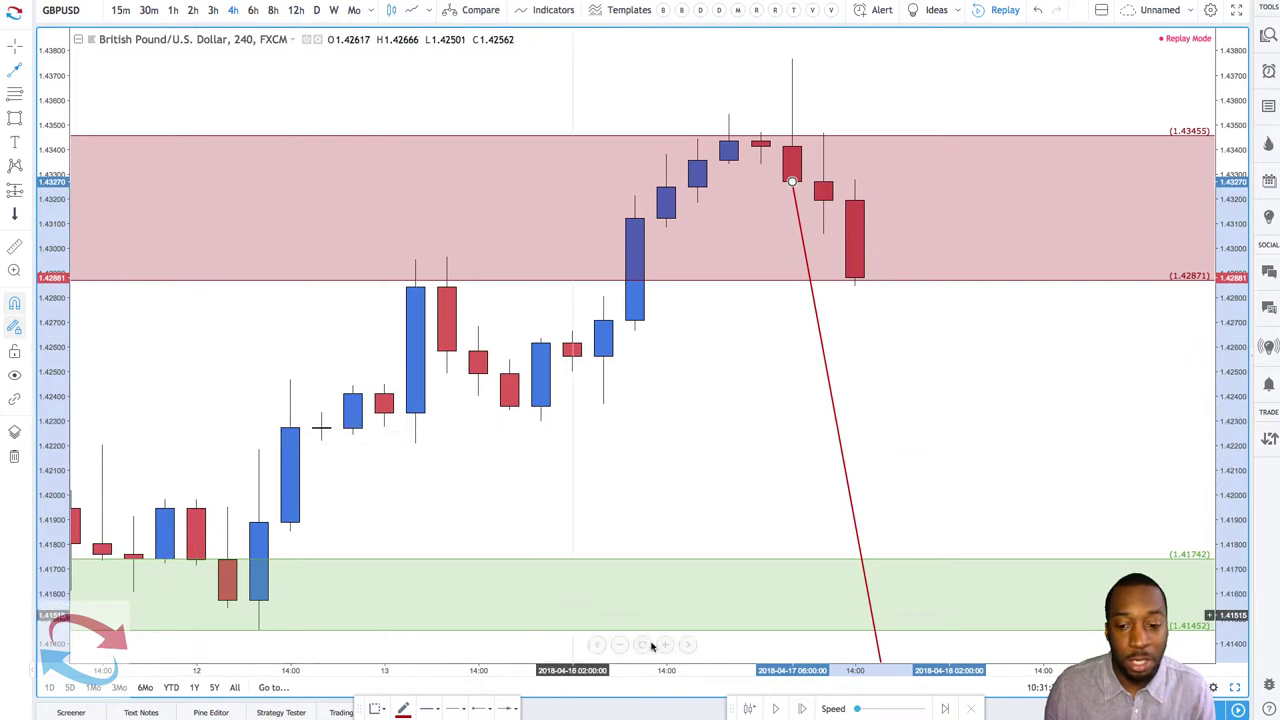
{"action": "left_click", "coordinate": [799, 710]}
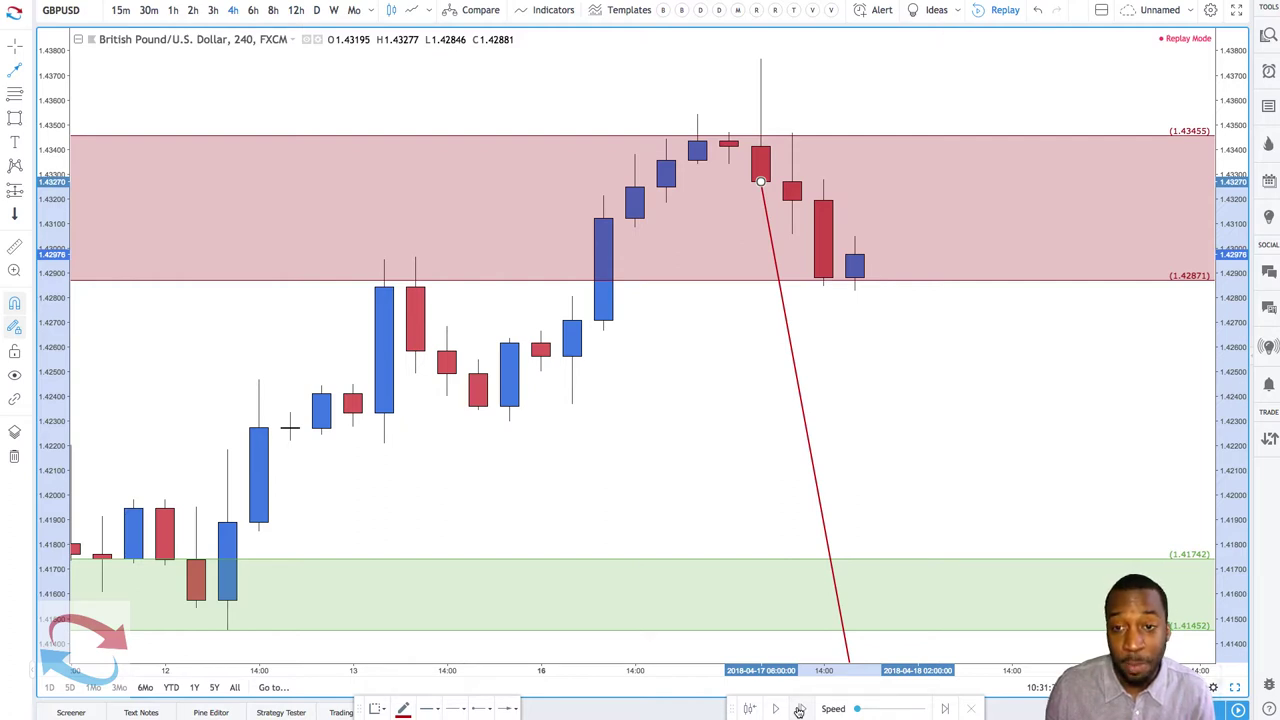
{"action": "left_click", "coordinate": [799, 710]}
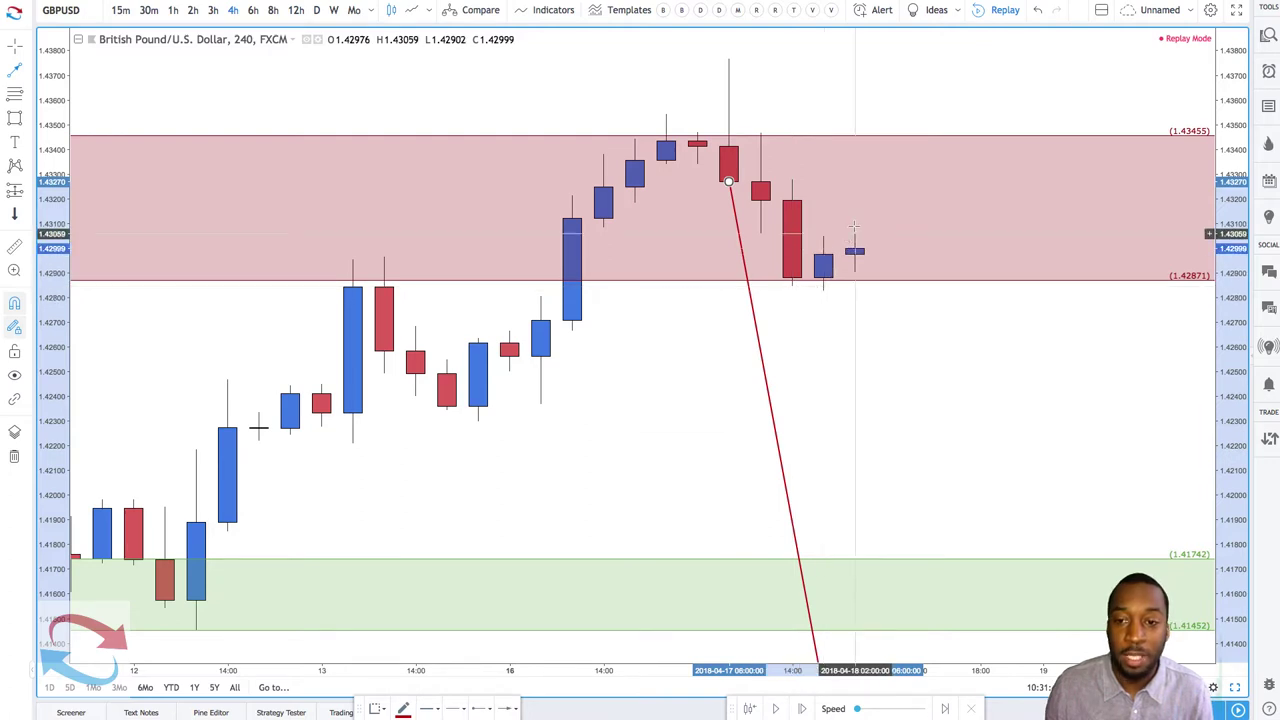
{"action": "left_click", "coordinate": [800, 710]}
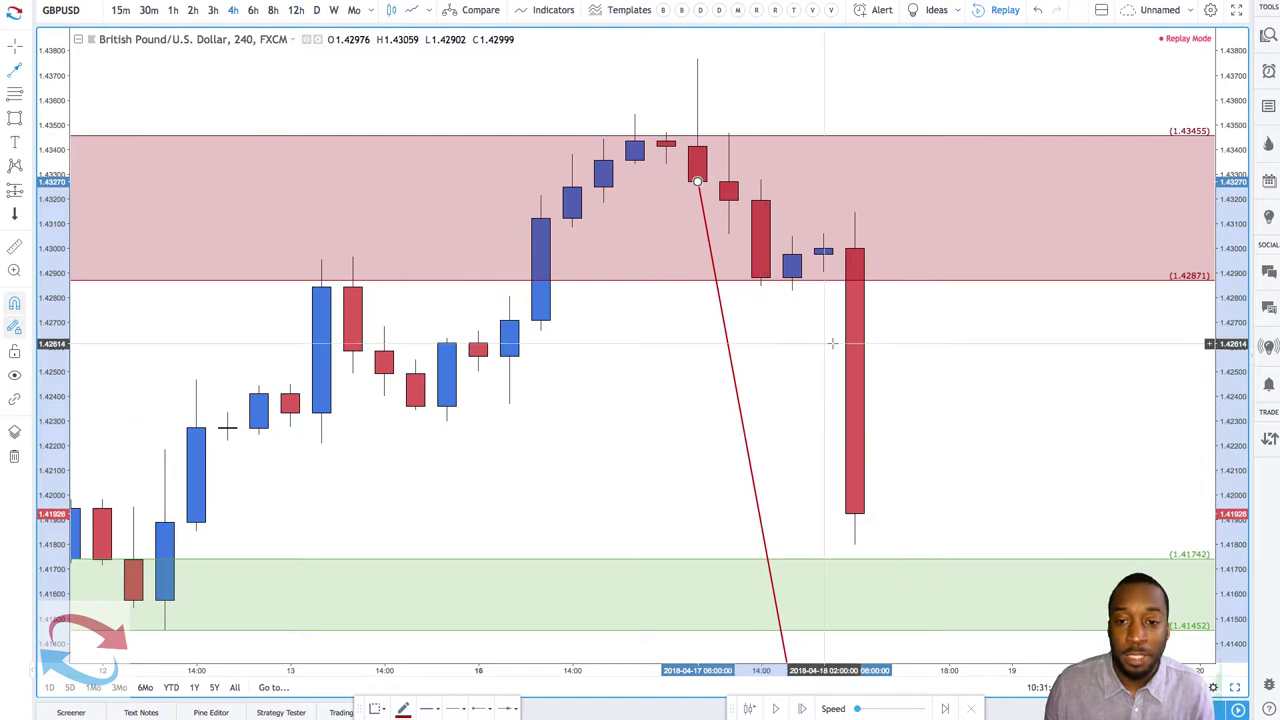
- Delete the red arrow running down from the red zone
{"action": "scroll", "coordinate": [628, 277], "scroll_direction": "down", "scroll_amount": 1}
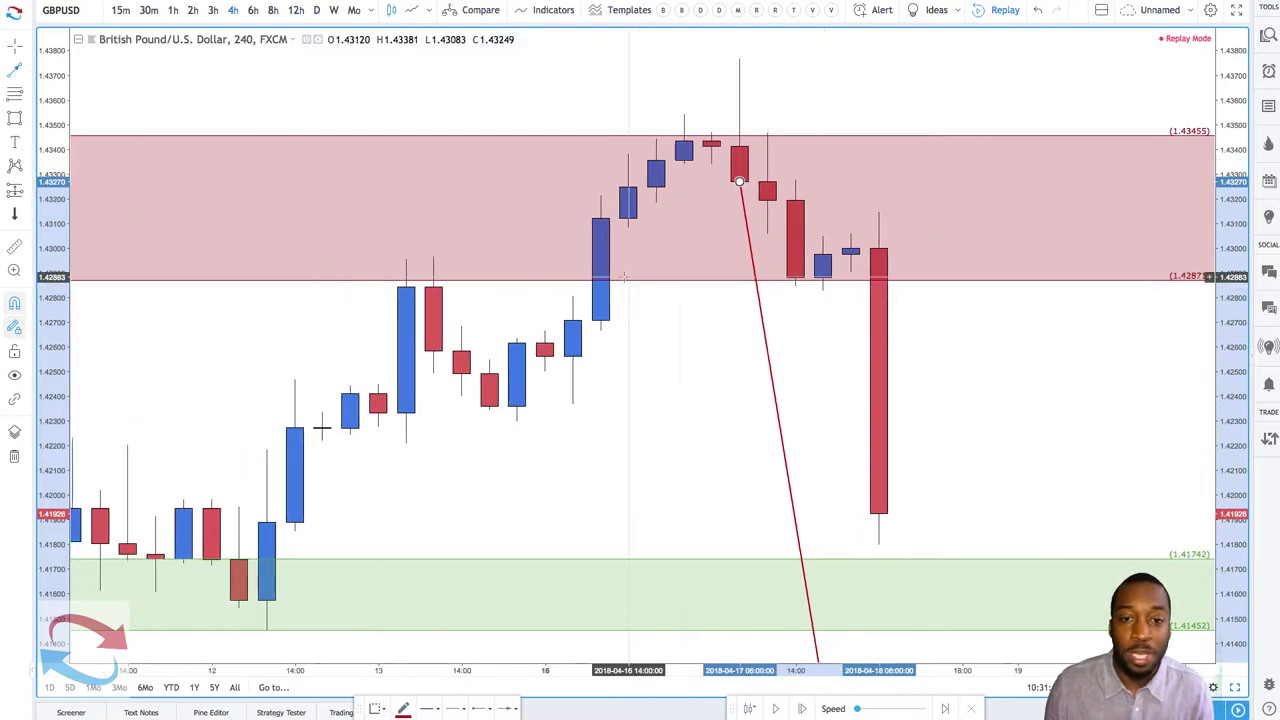
{"action": "scroll", "coordinate": [622, 277], "scroll_direction": "down", "scroll_amount": 3}
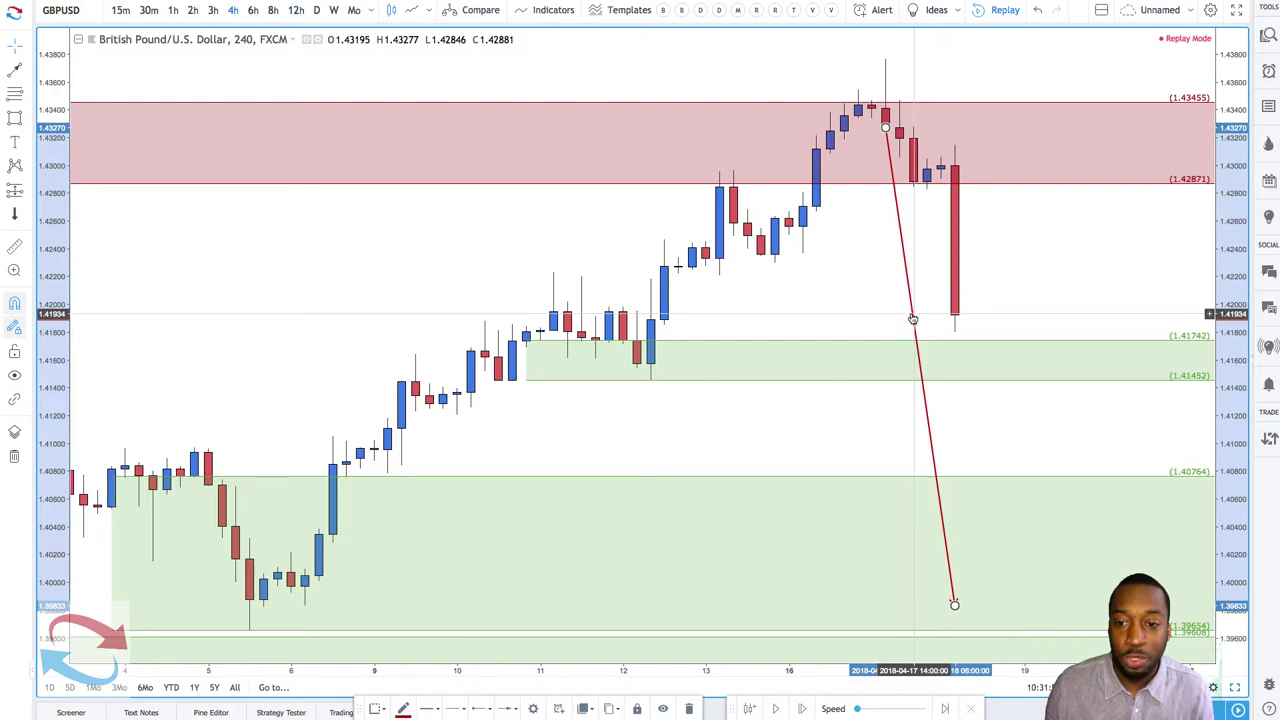
{"action": "key", "text": "Delete"}
{"action": "scroll", "coordinate": [954, 317], "scroll_direction": "down", "scroll_amount": 4}
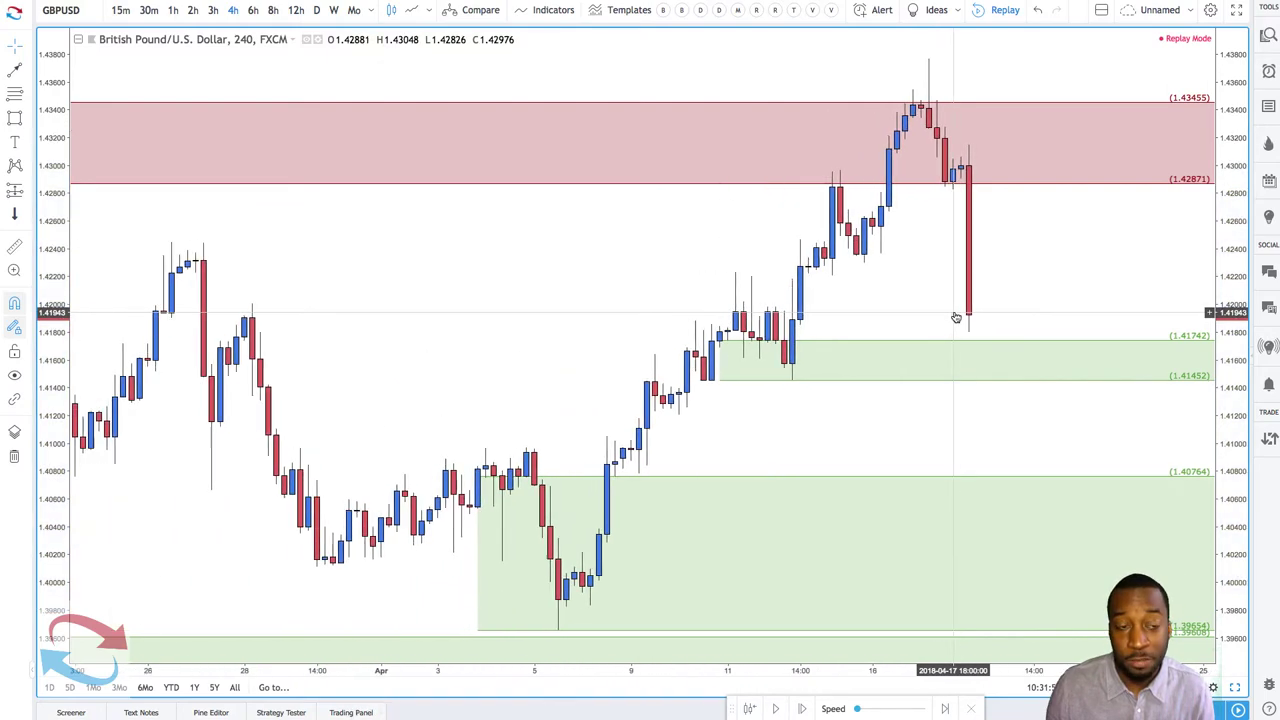
{"action": "scroll", "coordinate": [956, 317], "scroll_direction": "down", "scroll_amount": 5}
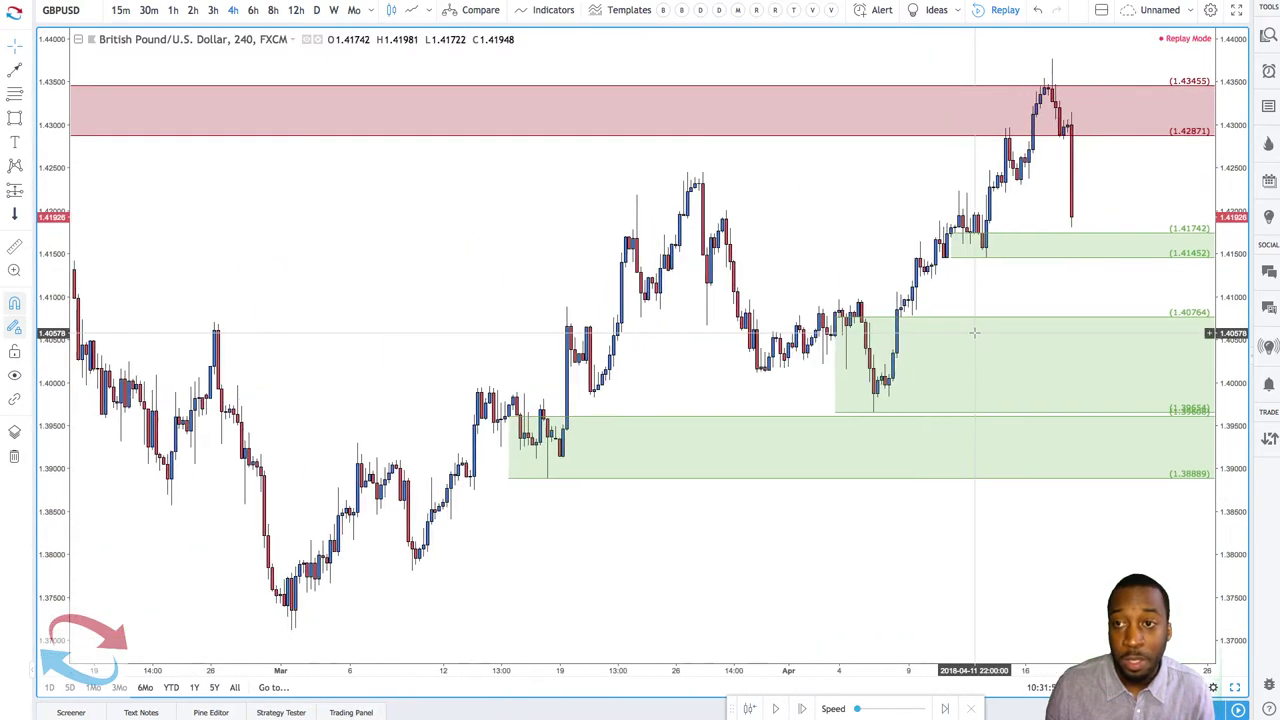
{"action": "left_click", "coordinate": [978, 11]}
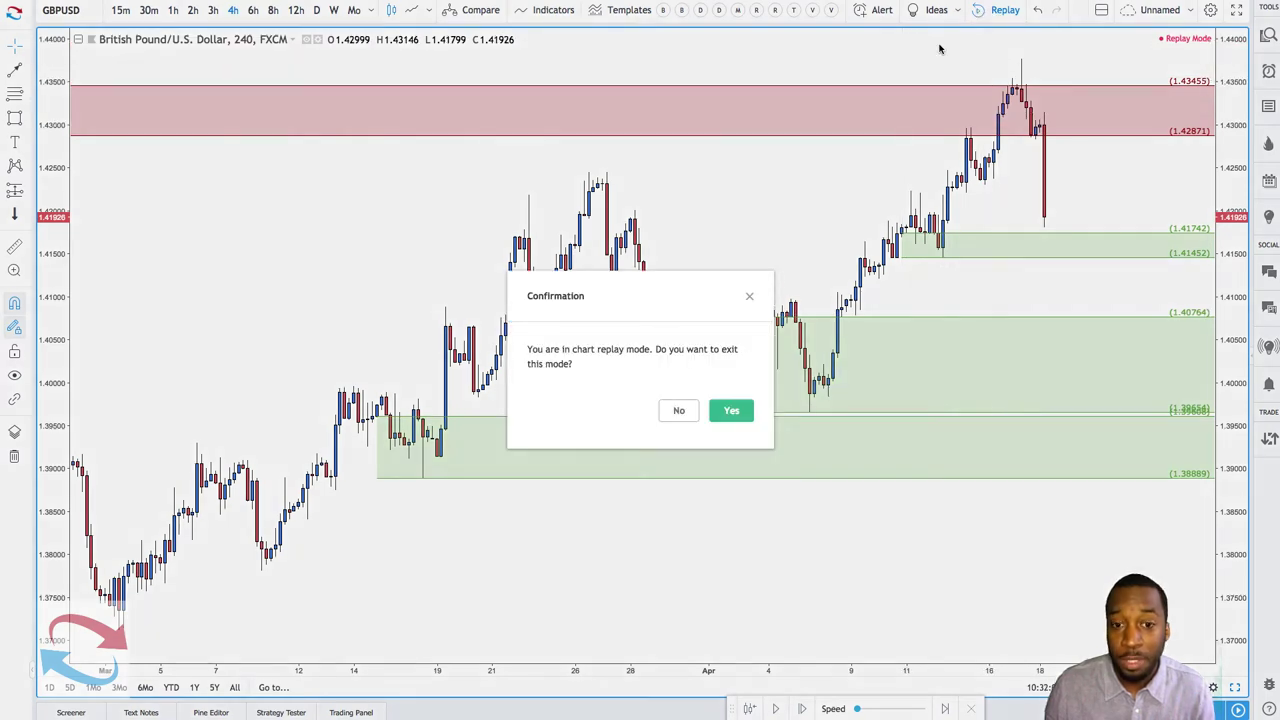
{"action": "left_click", "coordinate": [733, 410]}
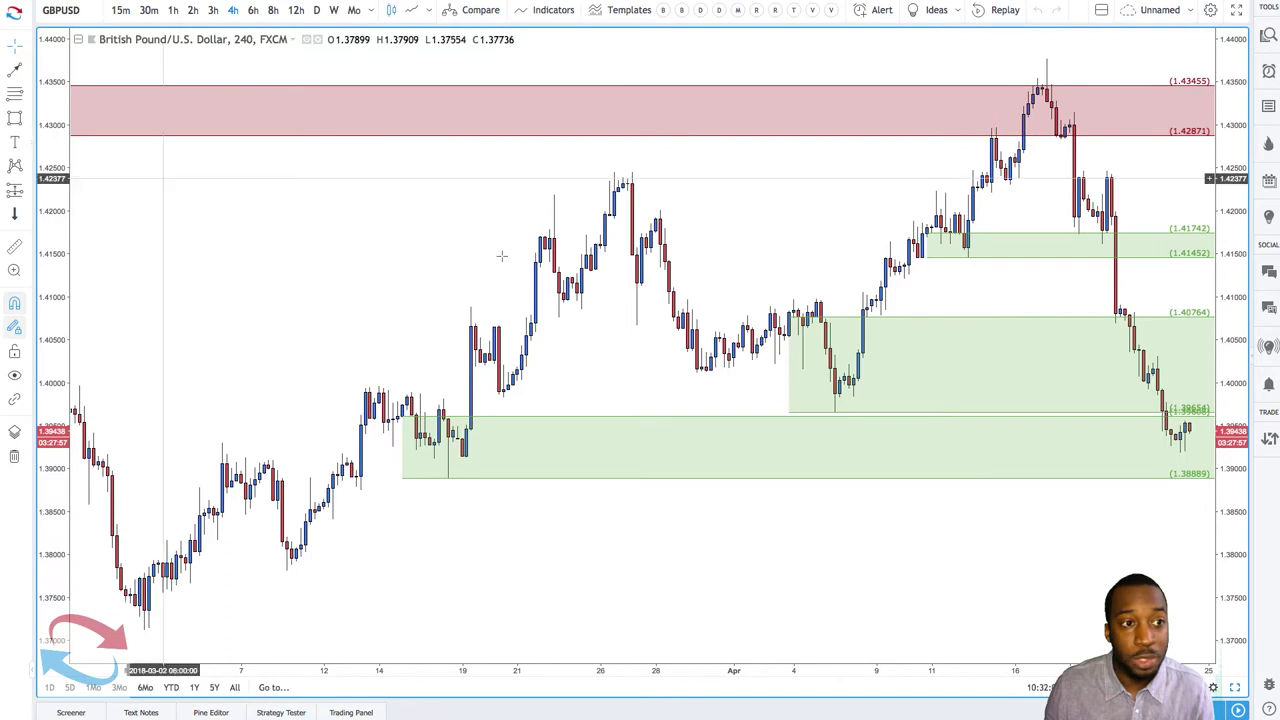
{"action": "left_click", "coordinate": [990, 12]}
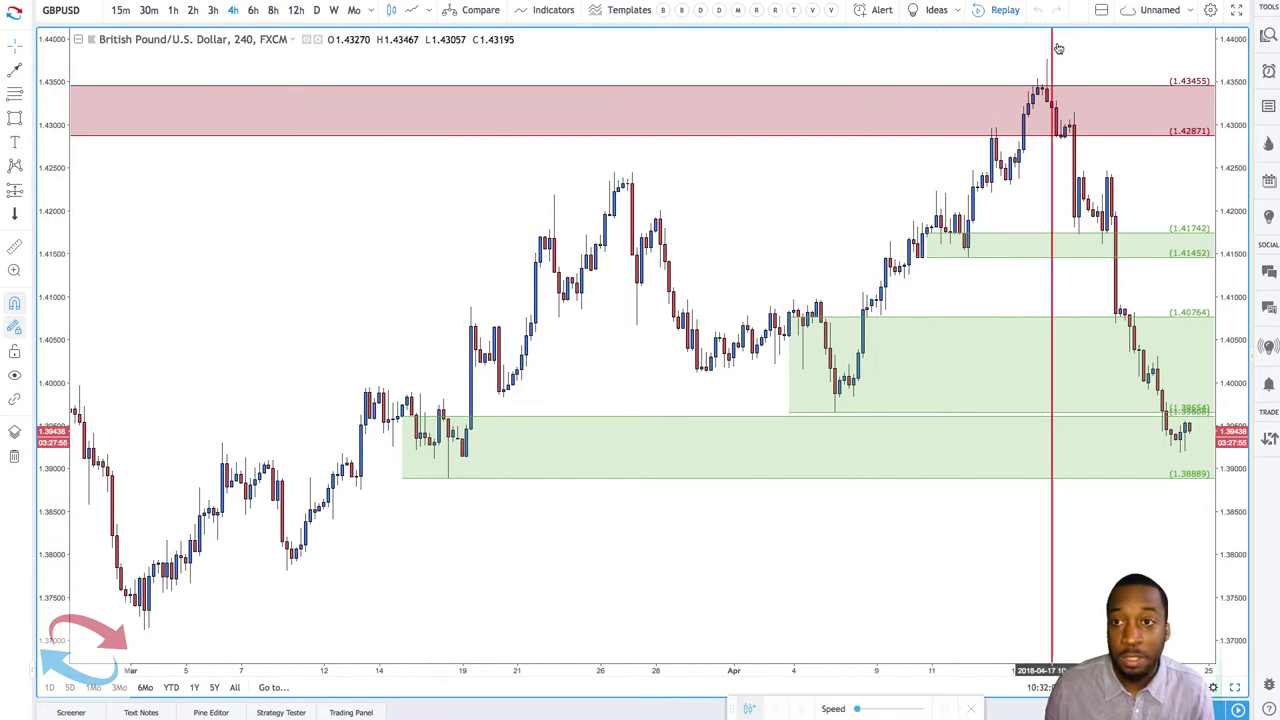
{"action": "left_click", "coordinate": [1056, 137]}
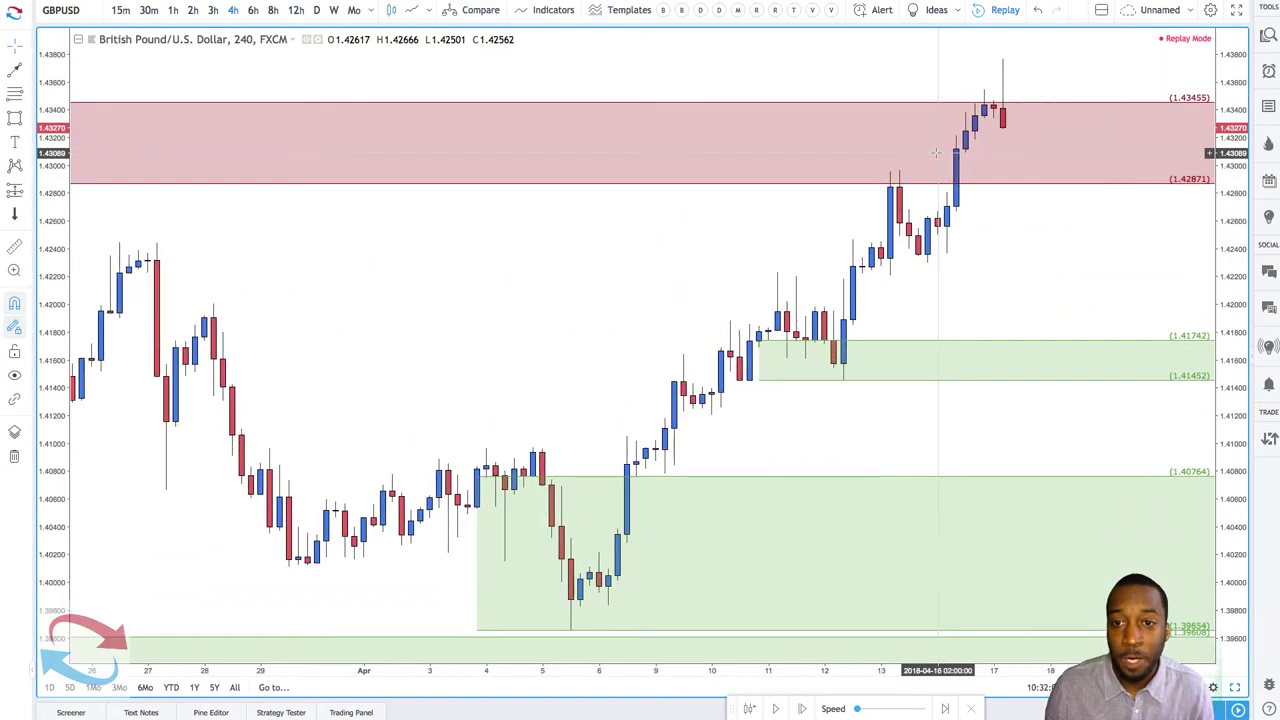
{"action": "scroll", "coordinate": [737, 160], "scroll_direction": "down", "scroll_amount": 3}
{"action": "scroll", "coordinate": [759, 201], "scroll_direction": "down", "scroll_amount": 3}
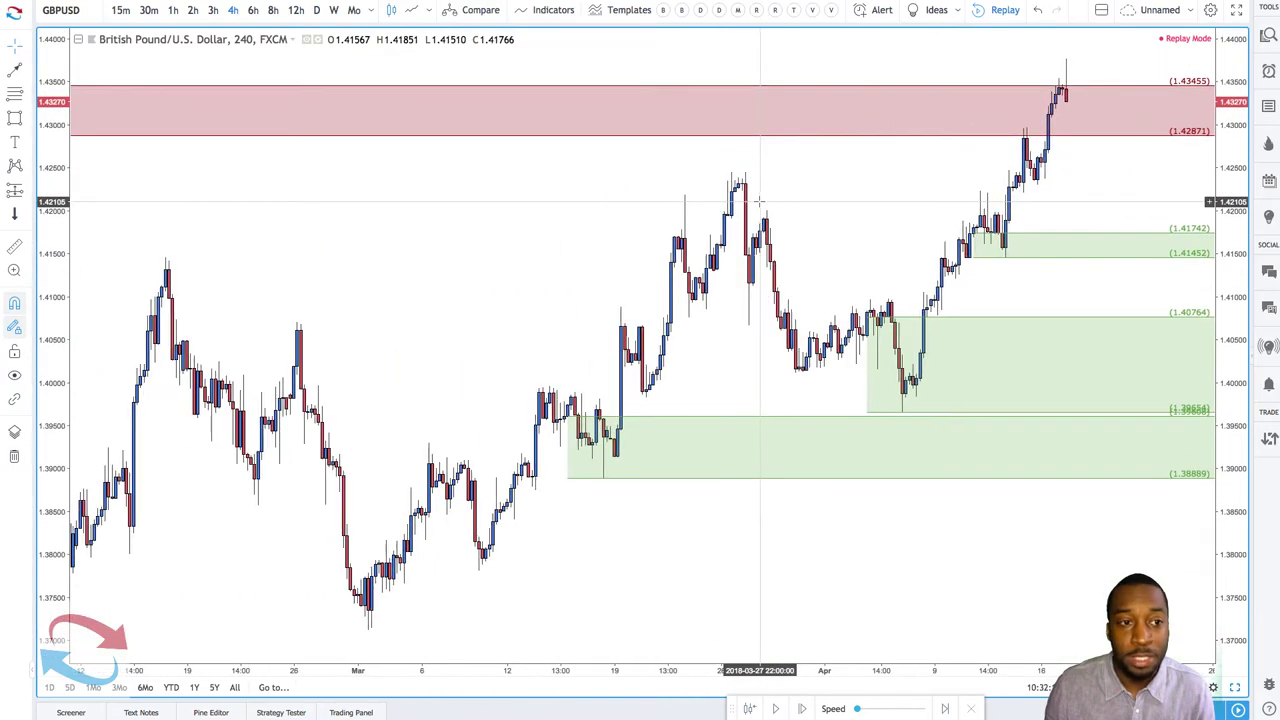
{"action": "scroll", "coordinate": [759, 201], "scroll_direction": "up", "scroll_amount": 1}
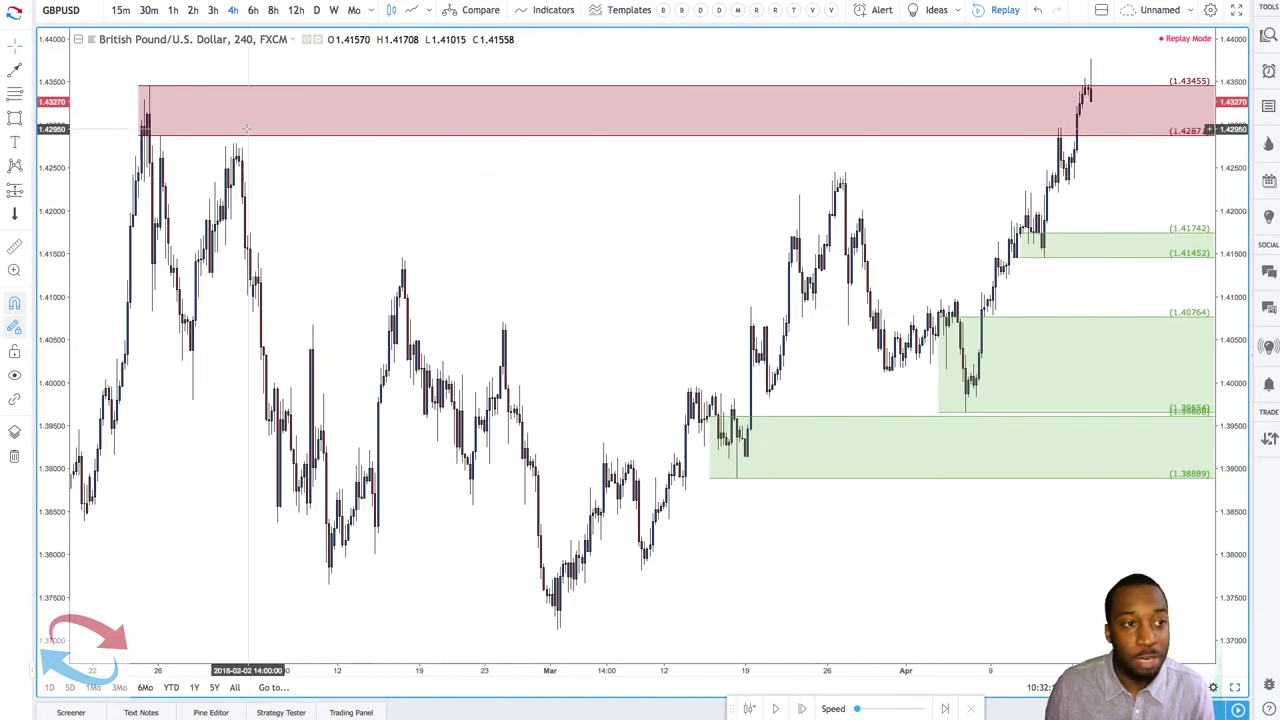
{"action": "left_click", "coordinate": [17, 120]}
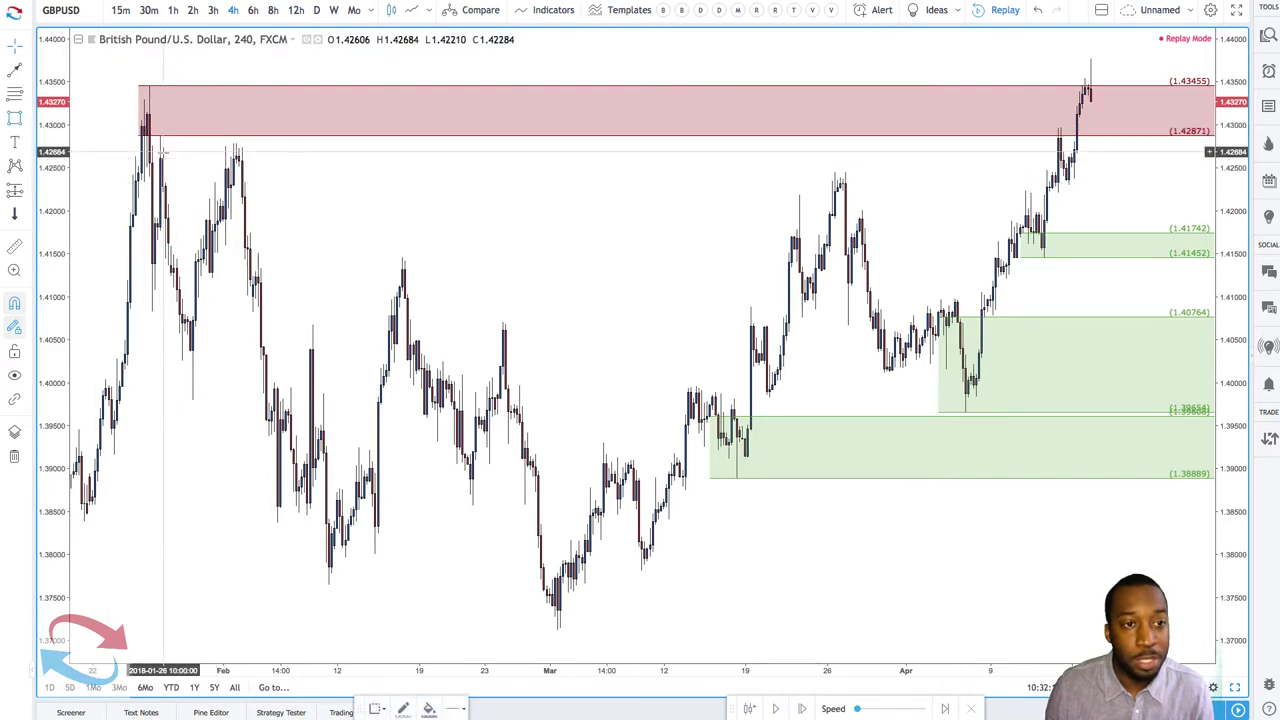
{"action": "left_click_drag", "start_coordinate": [162, 141], "coordinate": [1123, 133]}
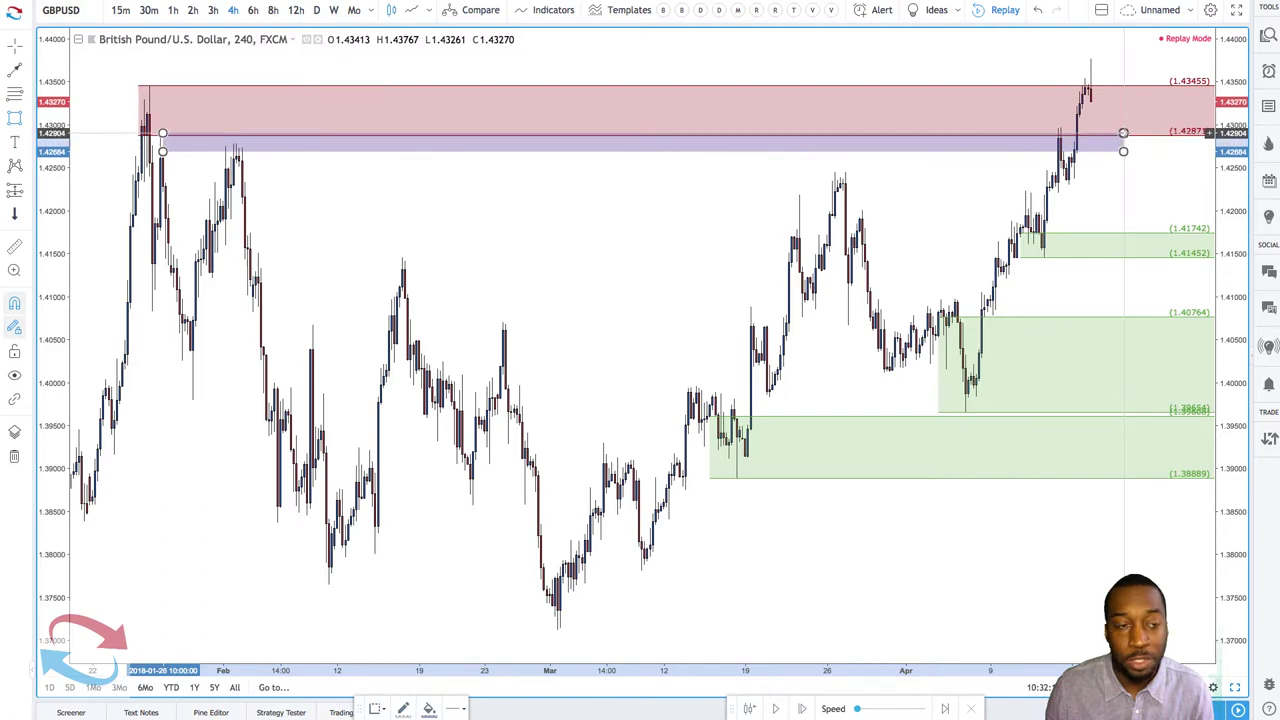
{"action": "scroll", "coordinate": [1074, 177], "scroll_direction": "left", "scroll_amount": 5}
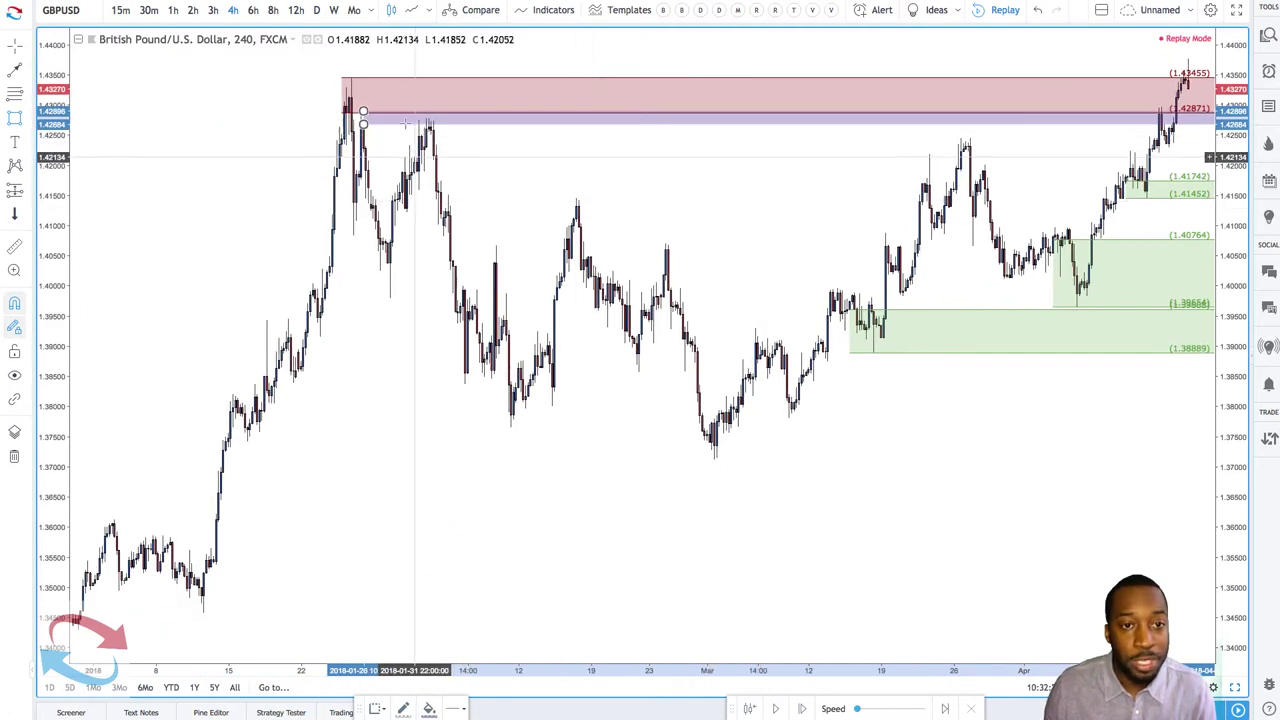
{"action": "scroll", "coordinate": [459, 135], "scroll_direction": "up", "scroll_amount": 2}
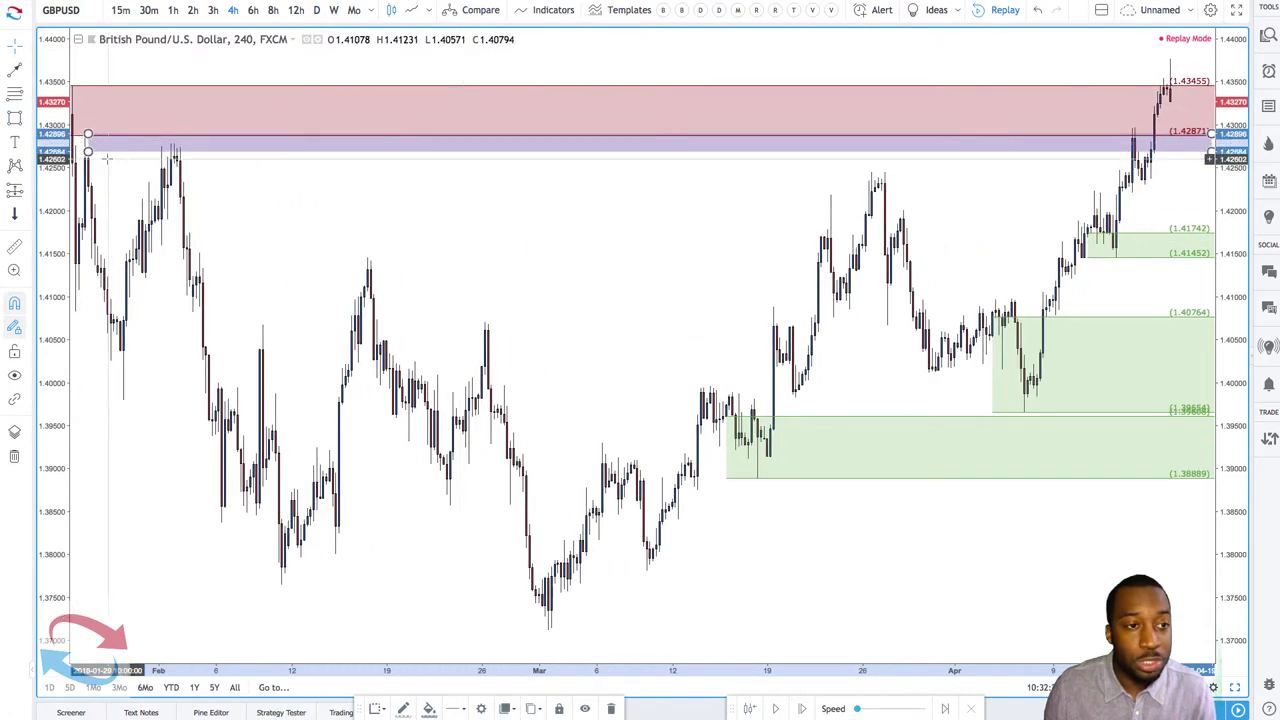
{"action": "mouse_move", "coordinate": [88, 148]}
{"action": "left_mouse_down"}
{"action": "mouse_move", "coordinate": [88, 163]}
{"action": "mouse_move", "coordinate": [88, 151]}
{"action": "left_mouse_up"}
{"action": "scroll", "coordinate": [847, 245], "scroll_direction": "up", "scroll_amount": 3}
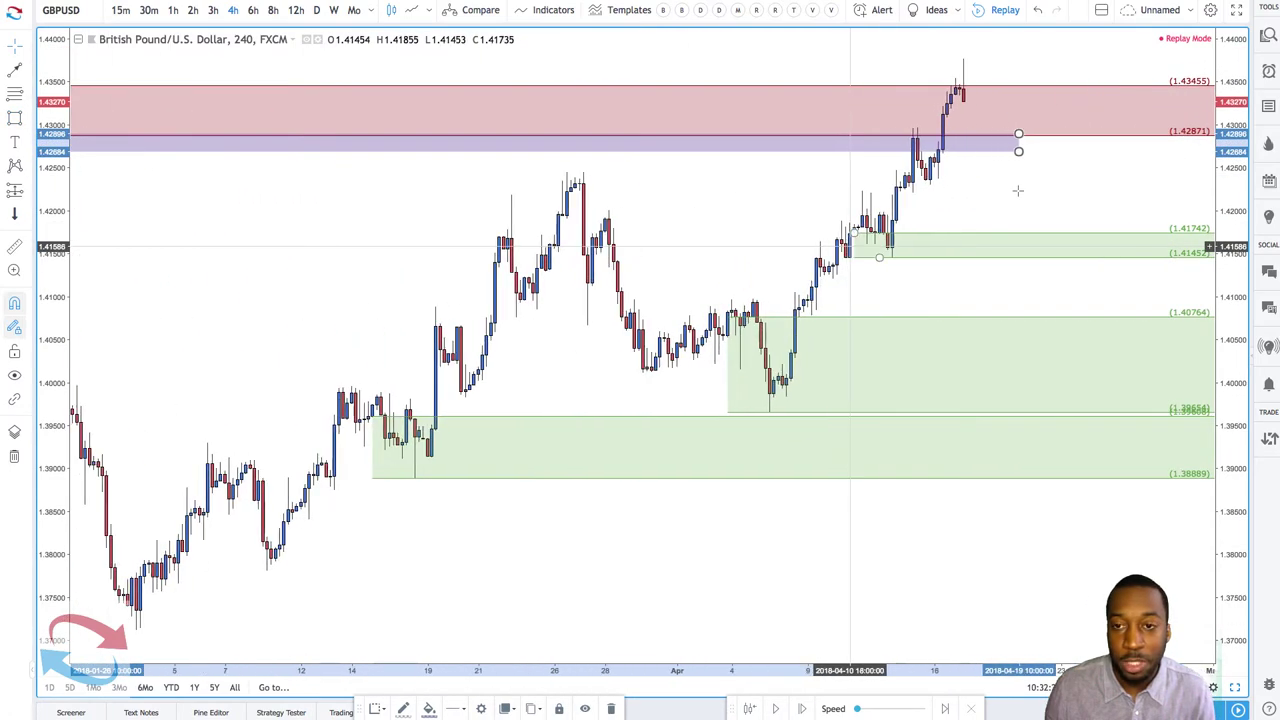
- Draw a red arrow from the last candle's close at 1.43270 down into the purple zone at about 1.42792
{"action": "scroll", "coordinate": [921, 146], "scroll_direction": "up", "scroll_amount": 3}
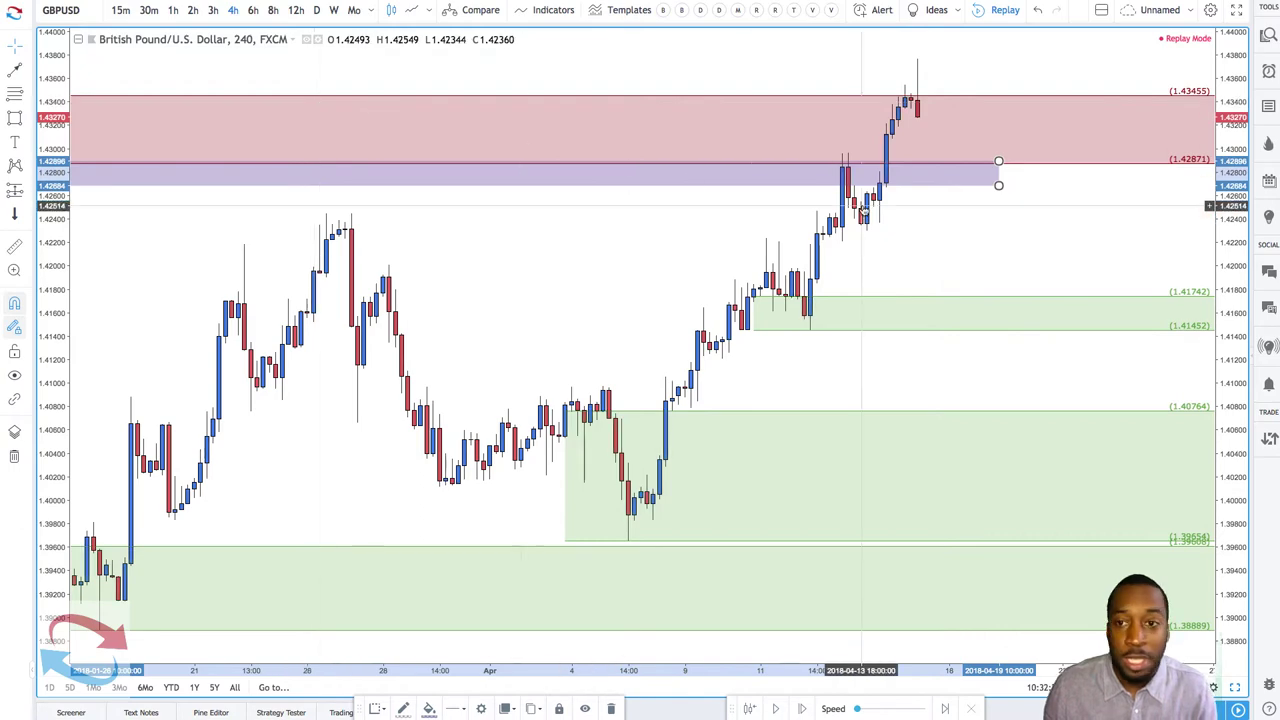
{"action": "scroll", "coordinate": [866, 209], "scroll_direction": "up", "scroll_amount": 3}
{"action": "left_click_drag", "start_coordinate": [864, 210], "coordinate": [932, 210]}
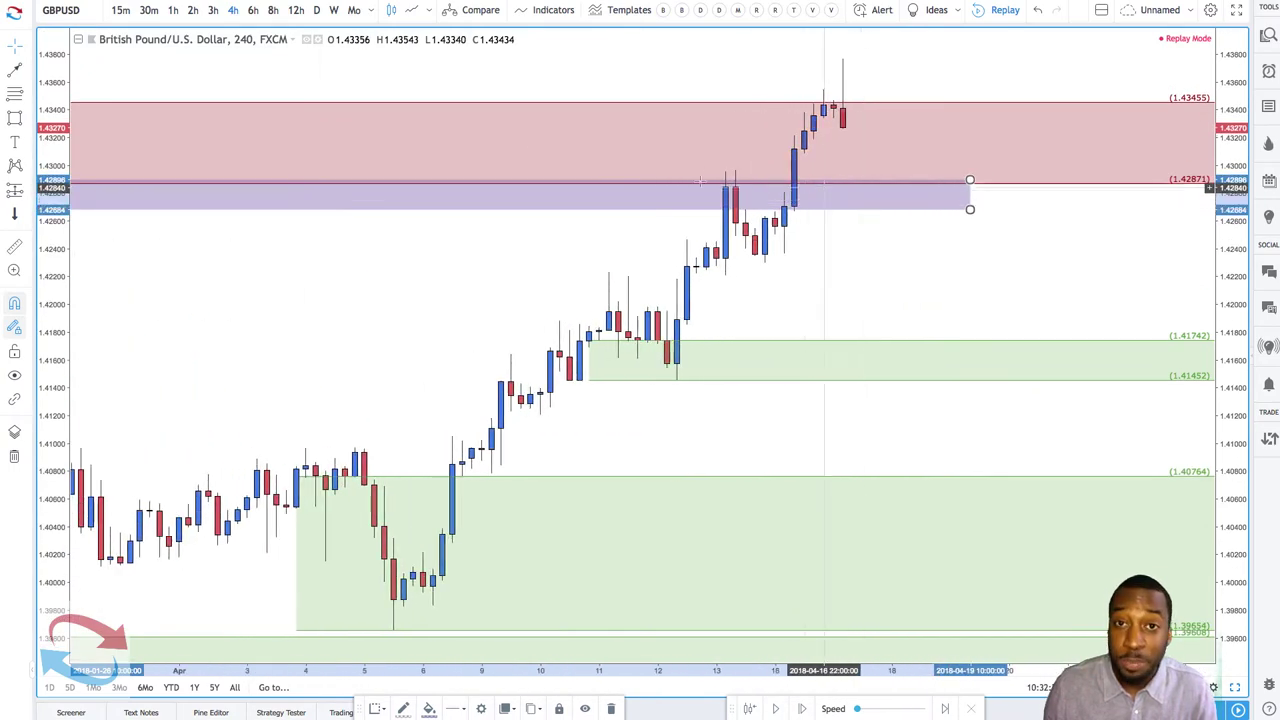
{"action": "left_click", "coordinate": [15, 71]}
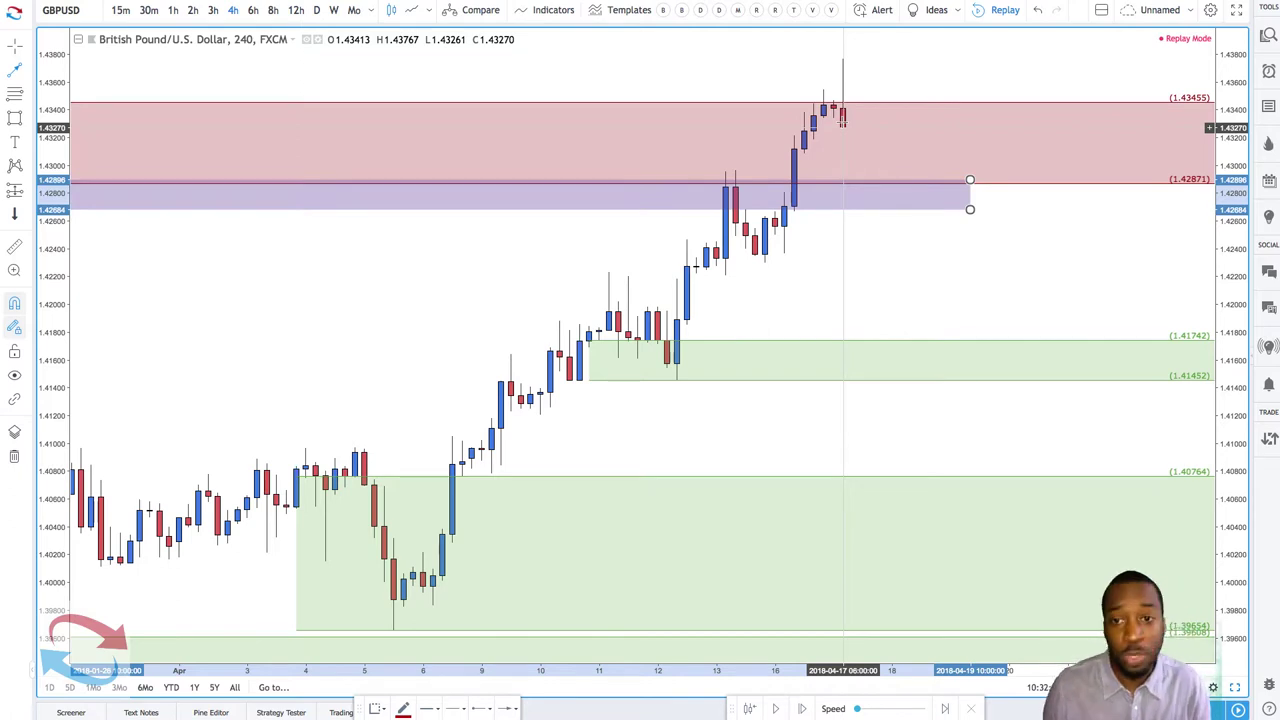
{"action": "left_click", "coordinate": [20, 68]}
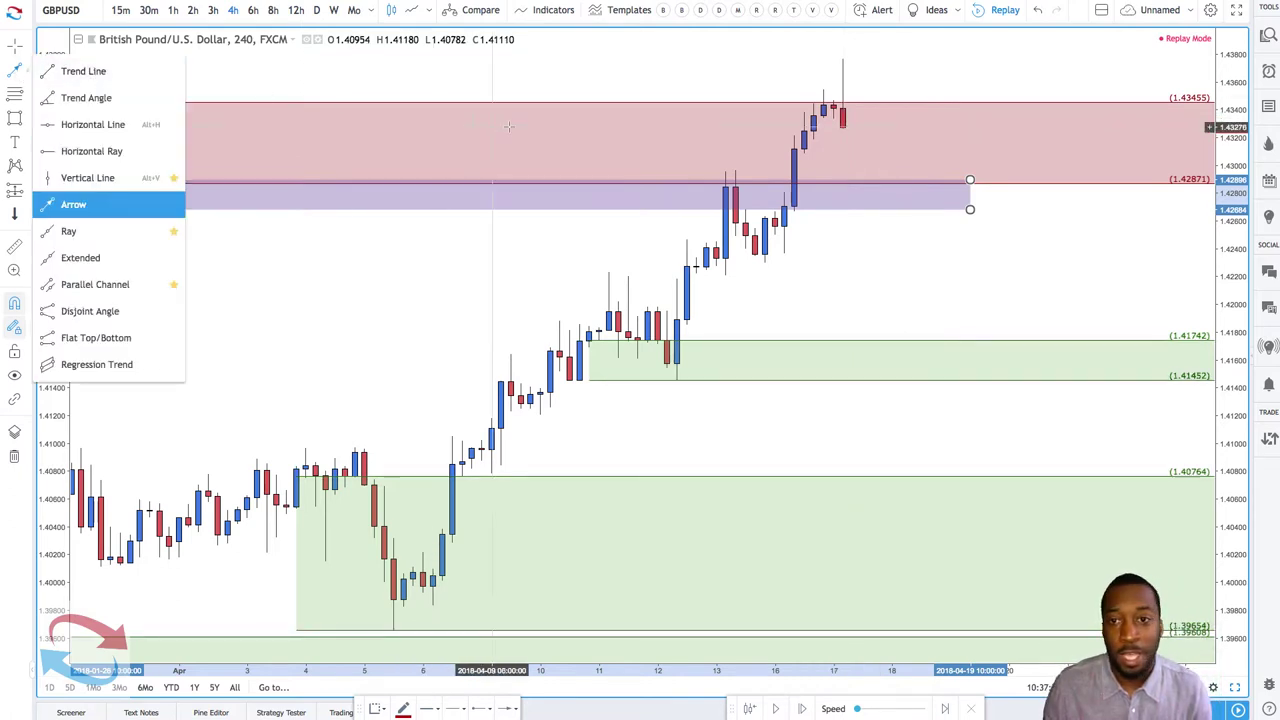
{"action": "left_click", "coordinate": [843, 127]}
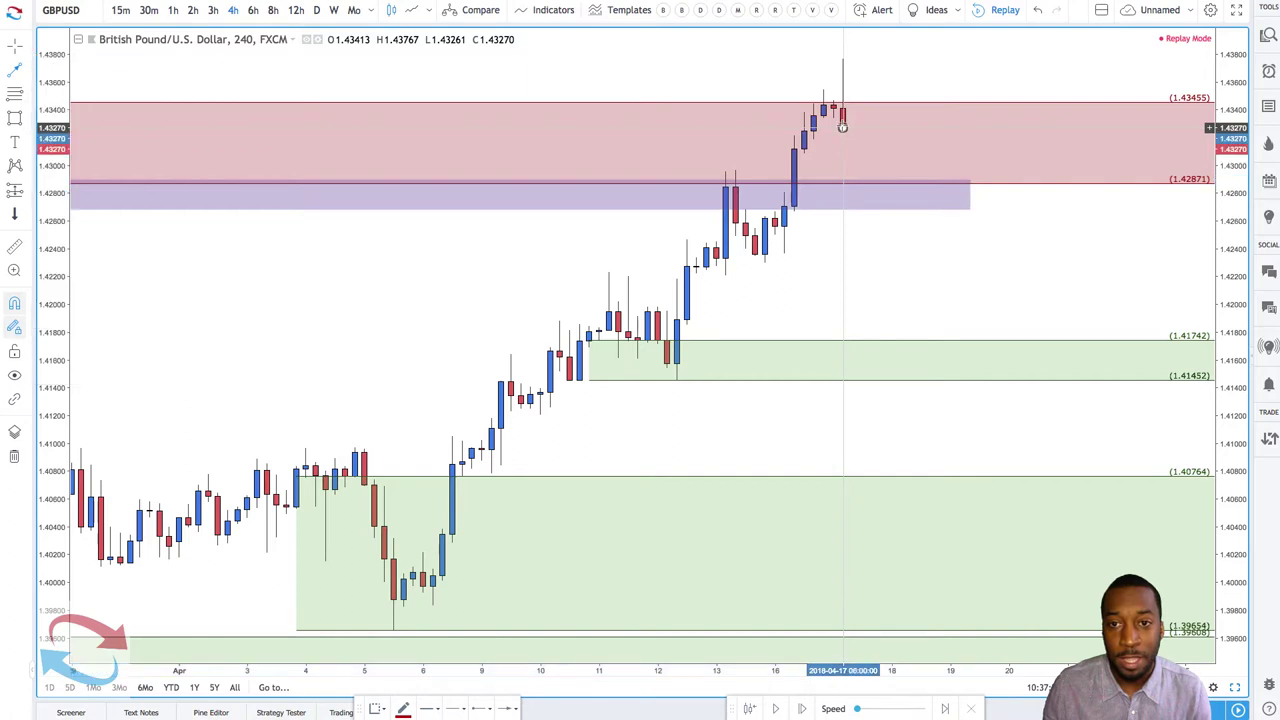
{"action": "left_click", "coordinate": [870, 178]}
{"action": "left_click_drag", "start_coordinate": [870, 178], "coordinate": [864, 194]}
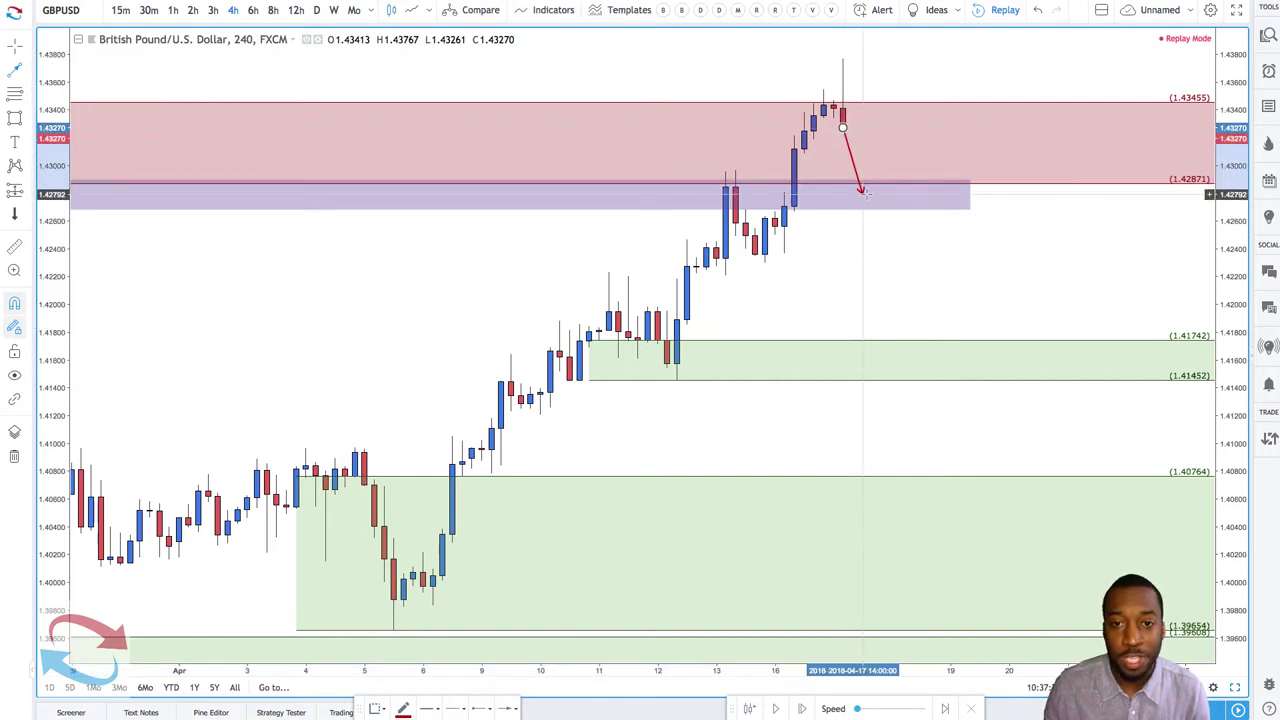
- Continue the projected path with an arrow up to about 1.43099 and another down to about 1.41636 inside the upper green zone
{"action": "scroll", "coordinate": [663, 229], "scroll_direction": "down", "scroll_amount": 5}
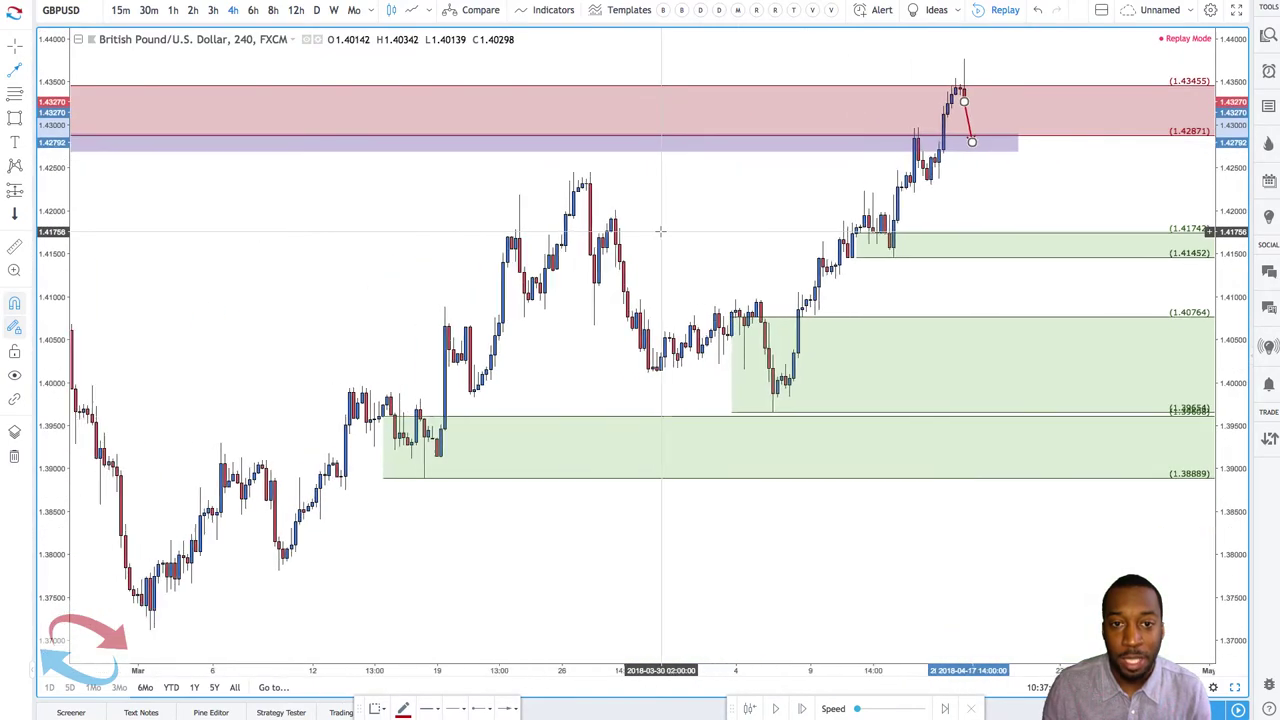
{"action": "scroll", "coordinate": [661, 231], "scroll_direction": "down", "scroll_amount": 2}
{"action": "scroll", "coordinate": [665, 237], "scroll_direction": "up", "scroll_amount": 6}
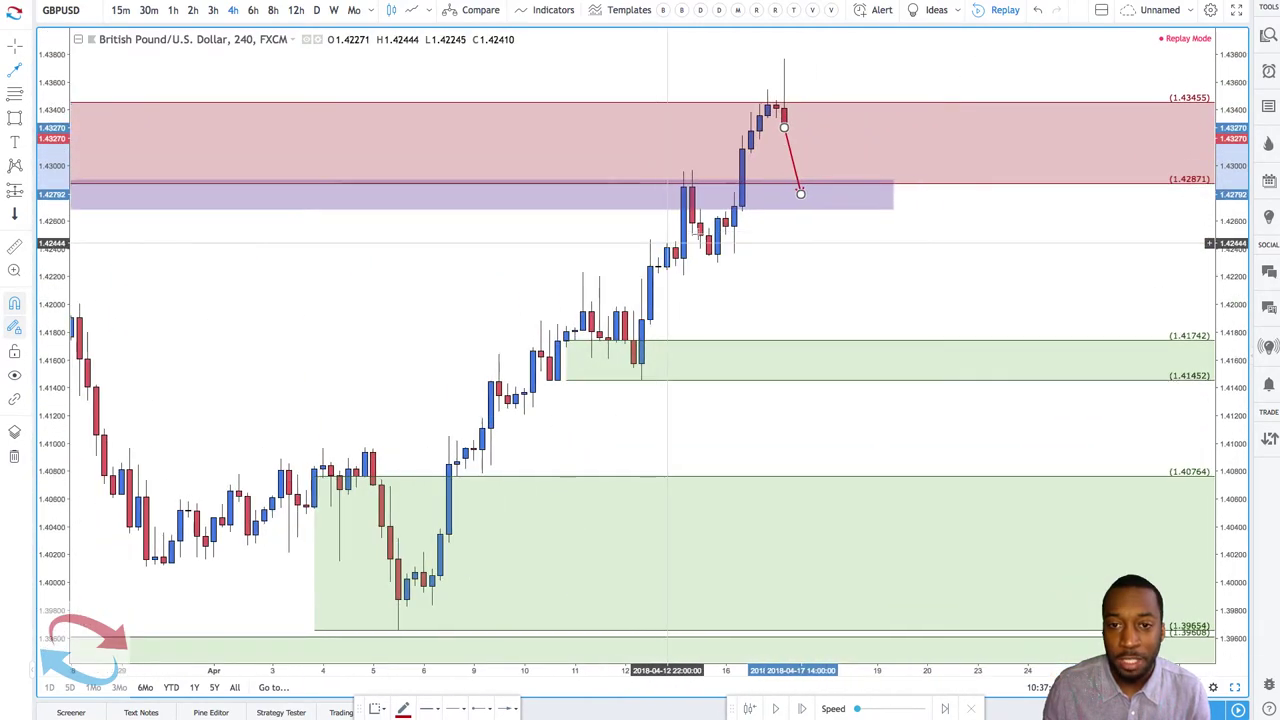
{"action": "left_click", "coordinate": [800, 193]}
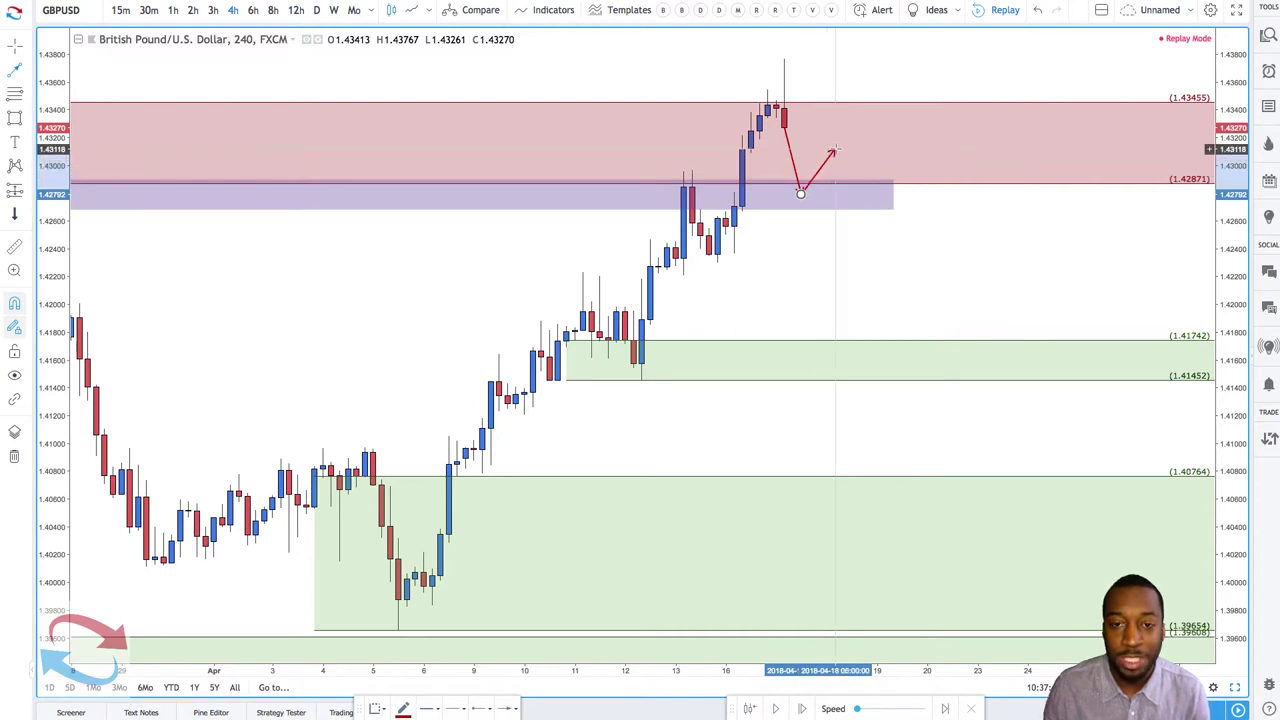
{"action": "left_click", "coordinate": [834, 149]}
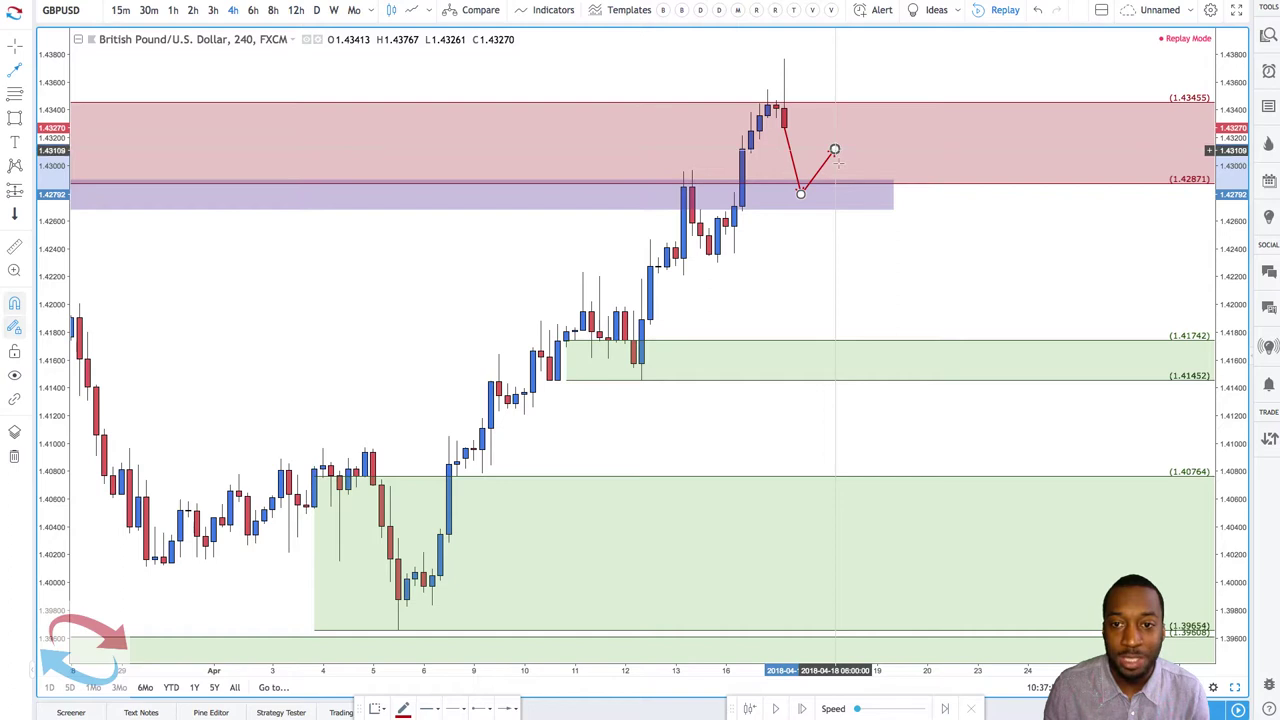
{"action": "double_click", "coordinate": [834, 150]}
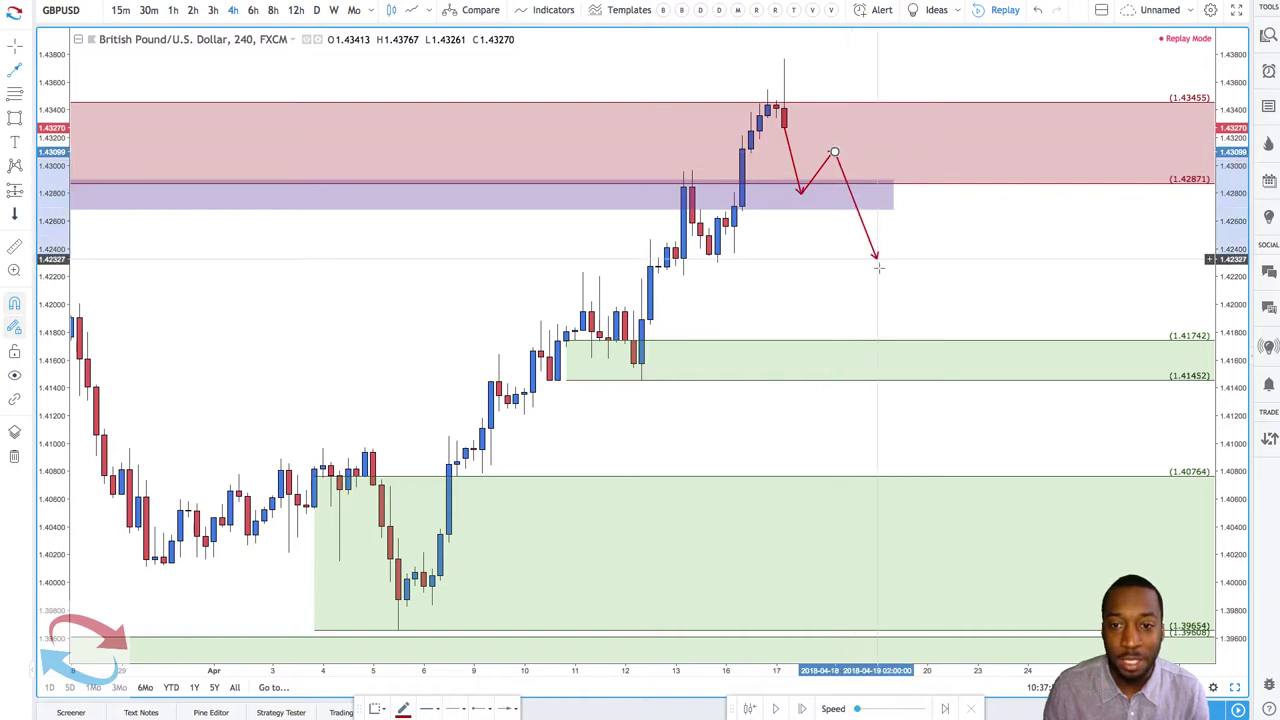
{"action": "double_click", "coordinate": [876, 354]}
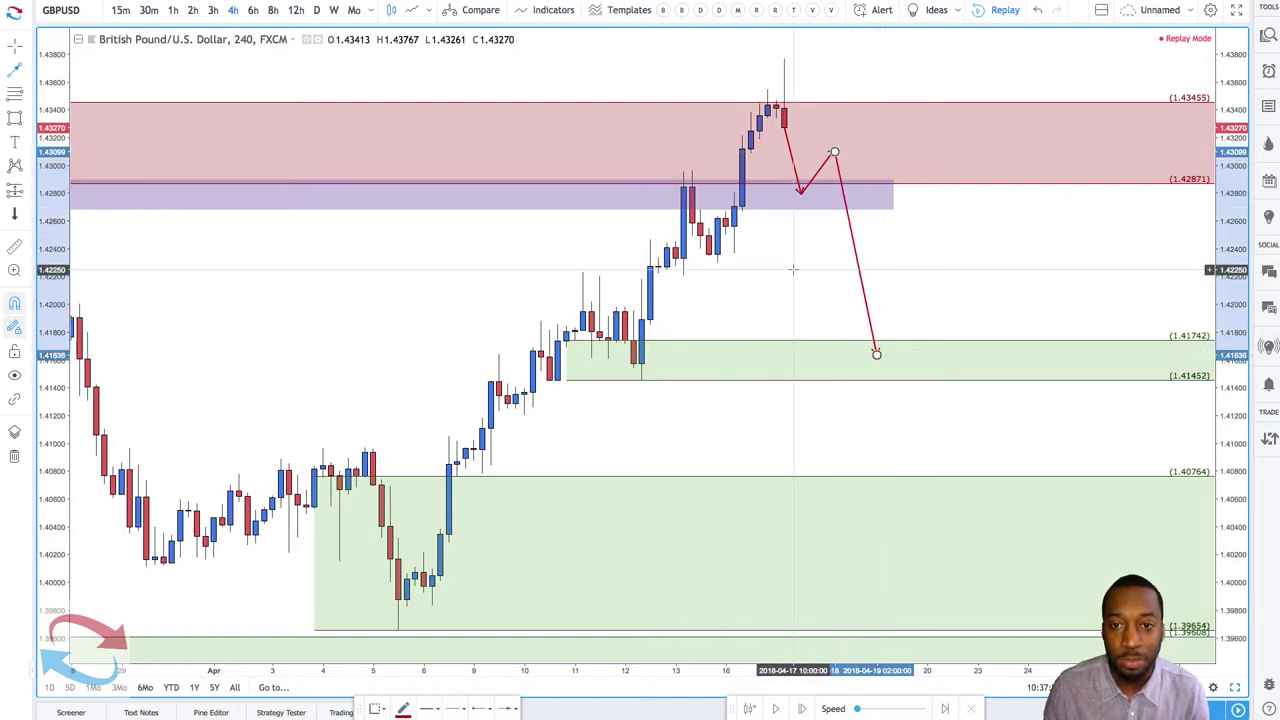
- Advance the replay fourteen candles to compare price with the projected arrow path
{"action": "scroll", "coordinate": [865, 272], "scroll_direction": "up", "scroll_amount": 5}
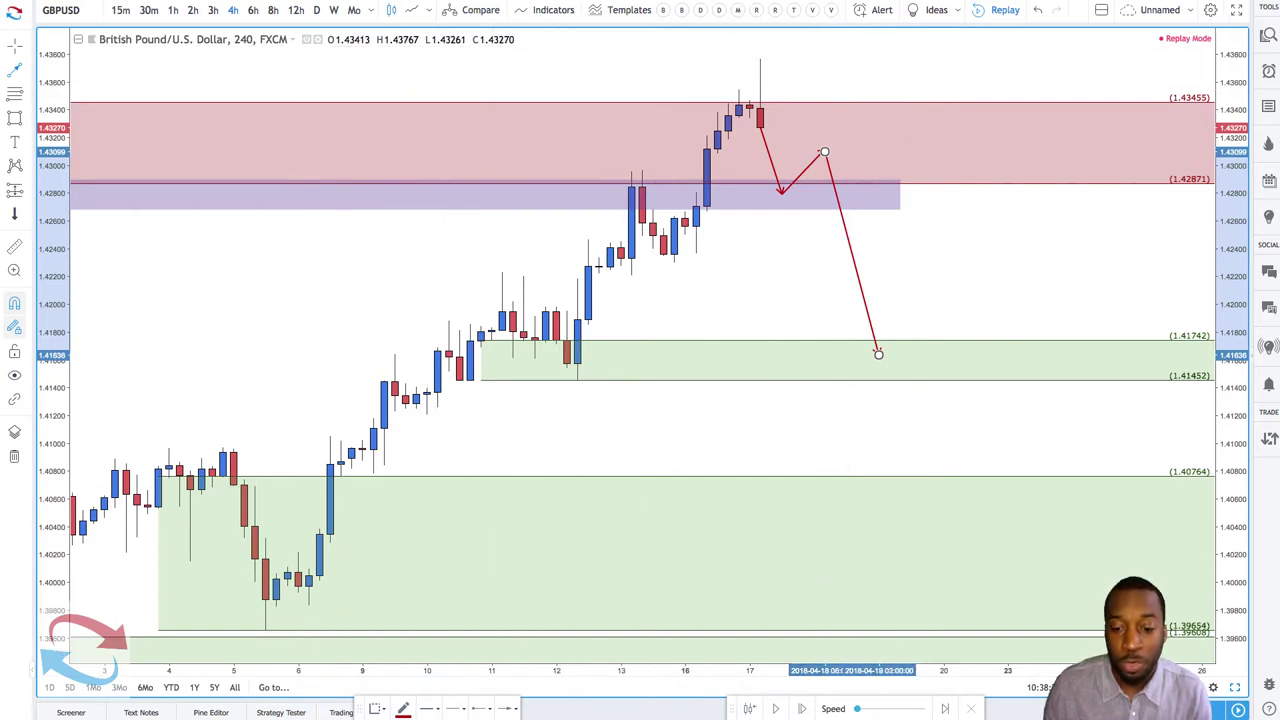
{"action": "left_click", "coordinate": [801, 709]}
{"action": "left_click", "coordinate": [801, 709]}
{"action": "left_click", "coordinate": [801, 709]}
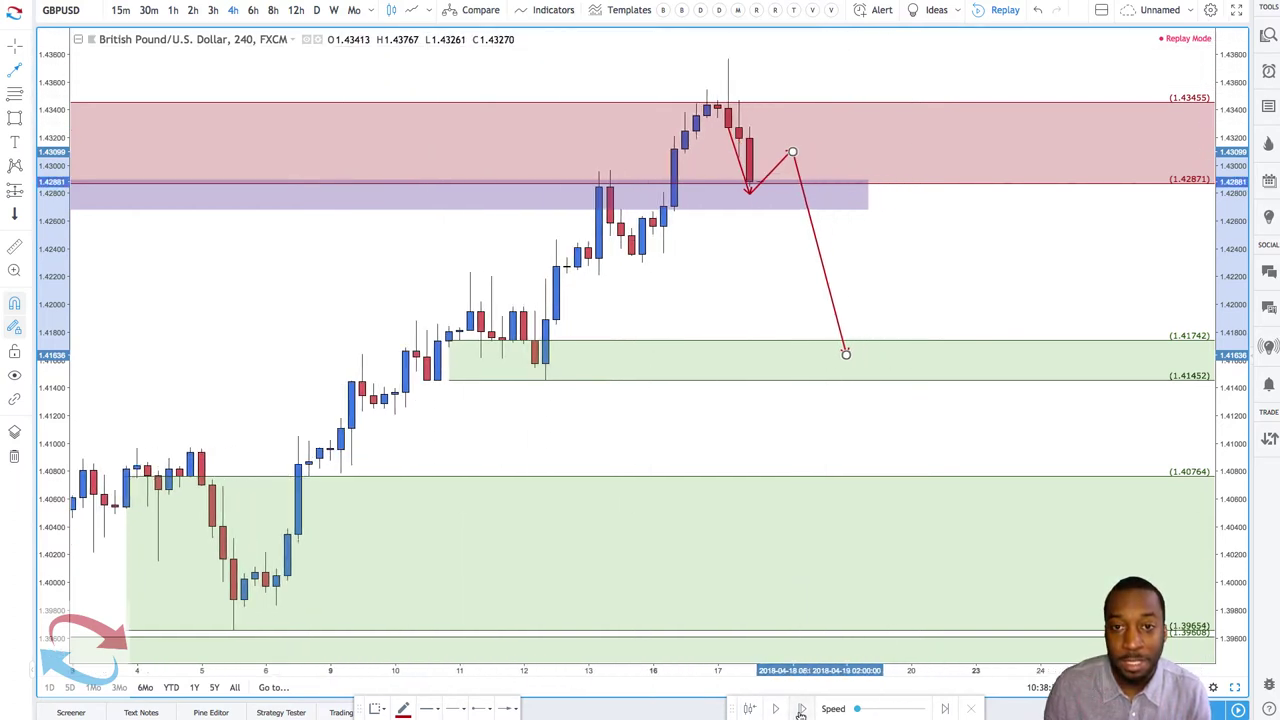
{"action": "left_click", "coordinate": [801, 709]}
{"action": "left_click", "coordinate": [801, 709]}
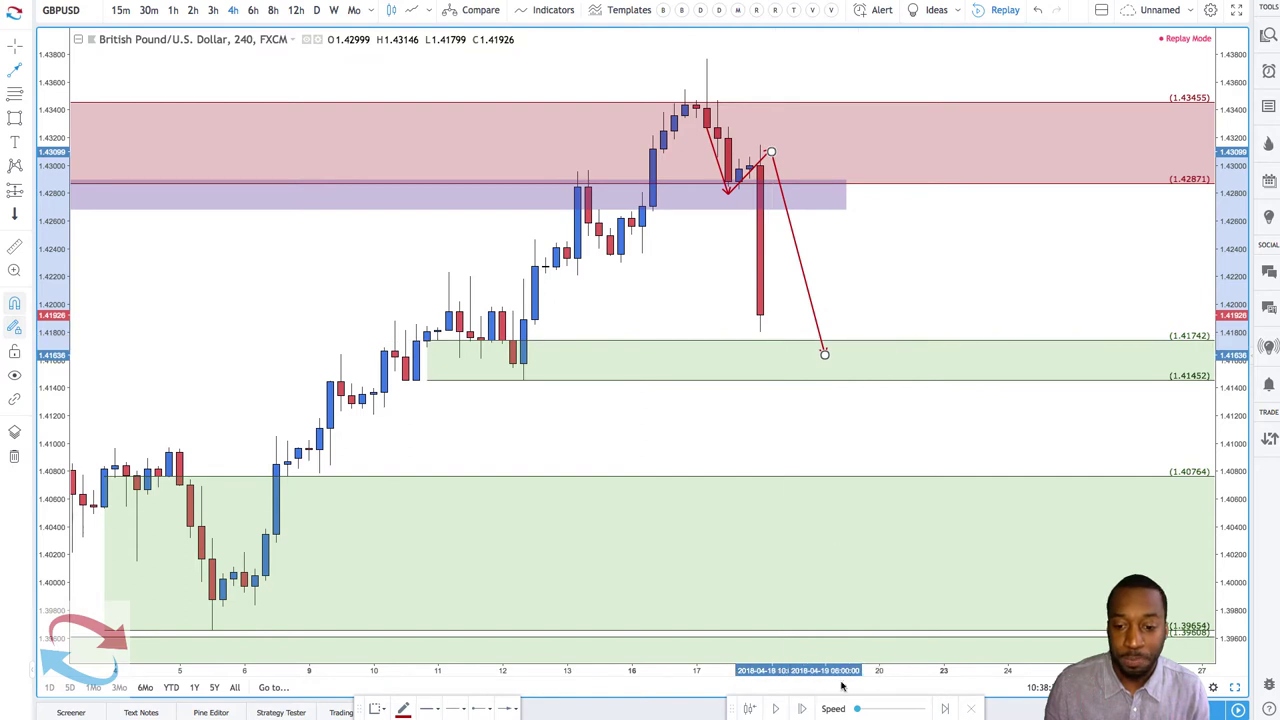
{"action": "left_click", "coordinate": [800, 707]}
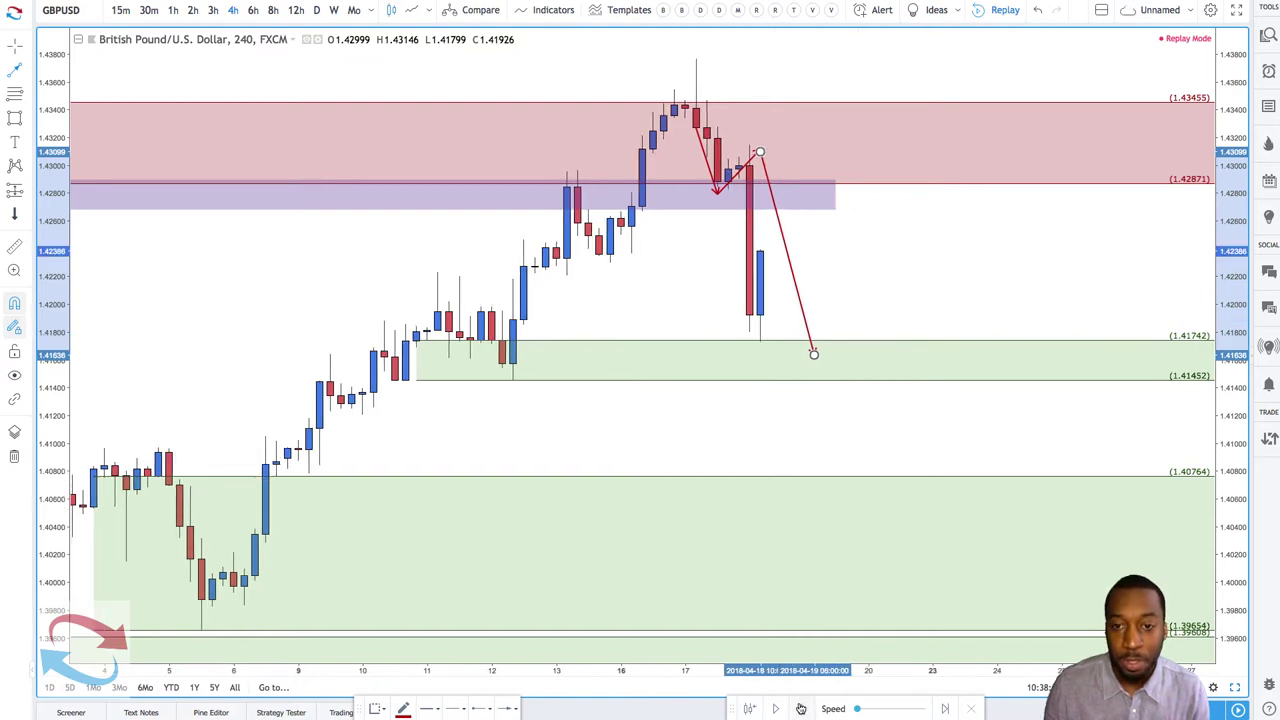
{"action": "left_click", "coordinate": [801, 708]}
{"action": "left_click", "coordinate": [801, 708]}
{"action": "left_click", "coordinate": [801, 708]}
{"action": "left_click", "coordinate": [801, 708]}
{"action": "left_click", "coordinate": [801, 708]}
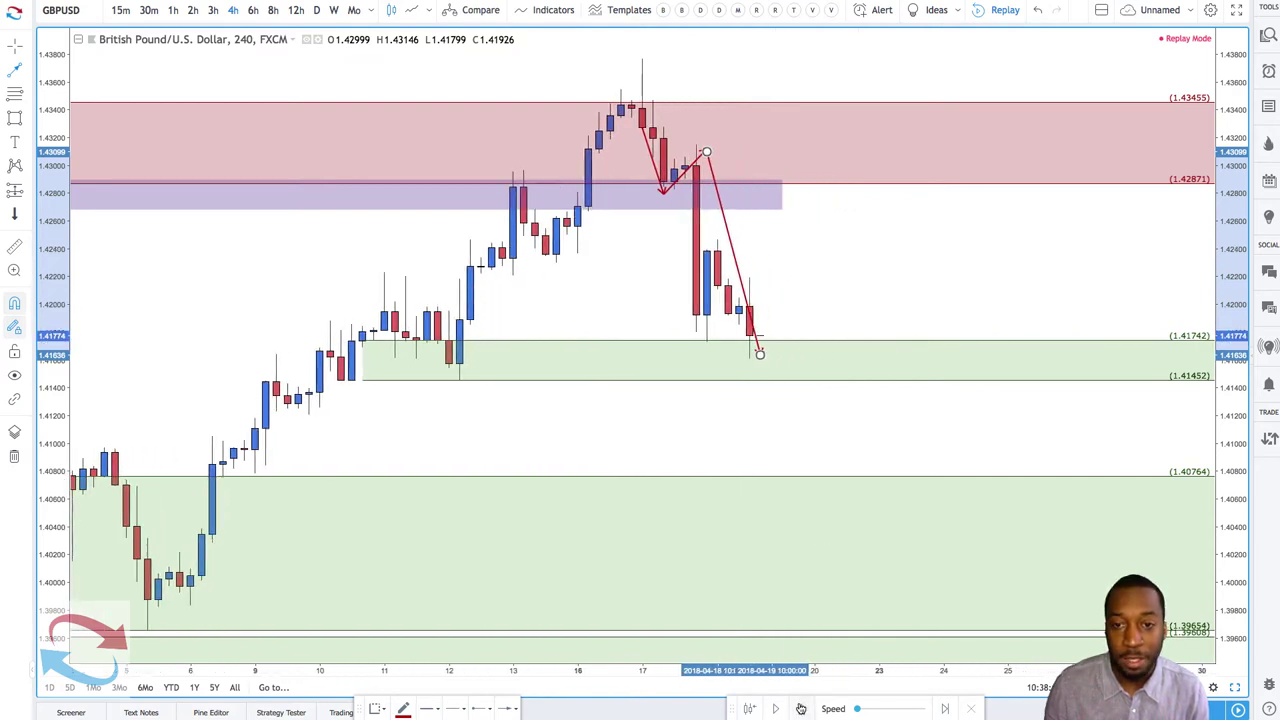
{"action": "left_click", "coordinate": [801, 708]}
{"action": "left_click", "coordinate": [801, 708]}
{"action": "left_click", "coordinate": [801, 708]}
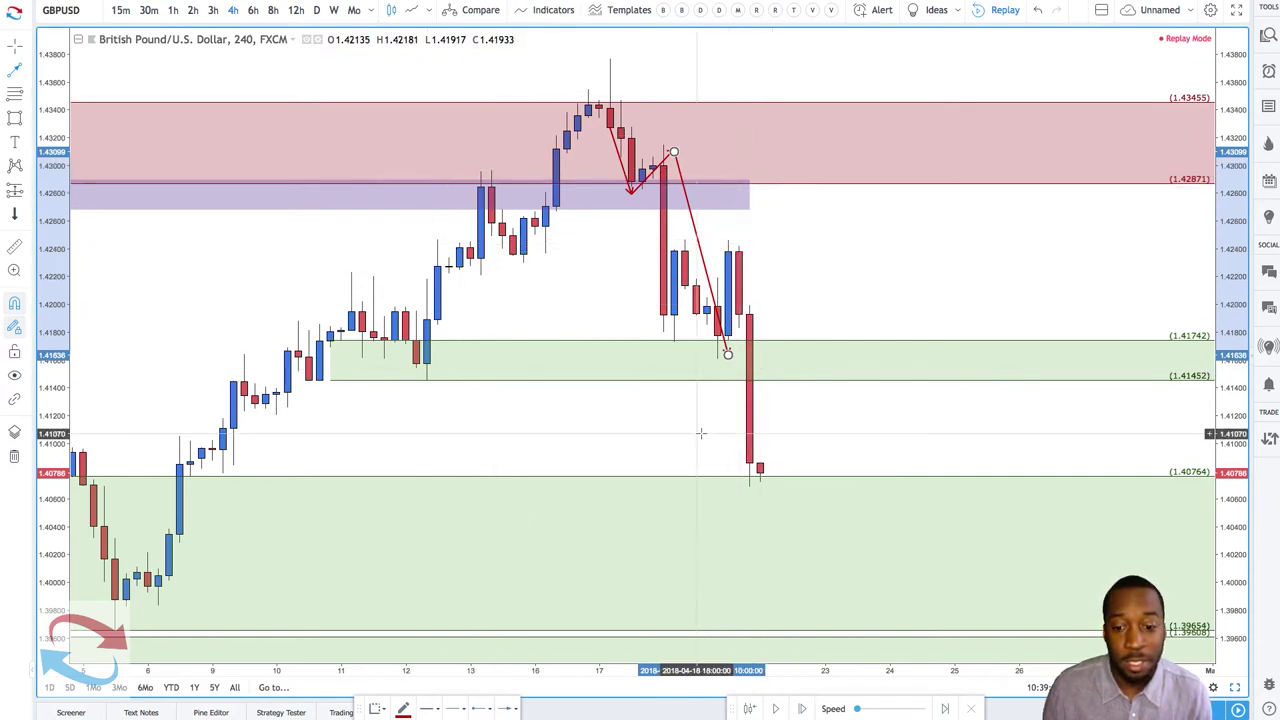
- Exit replay mode and bring the most recent candles into view
{"action": "left_click", "coordinate": [995, 10]}
{"action": "left_click", "coordinate": [731, 410]}
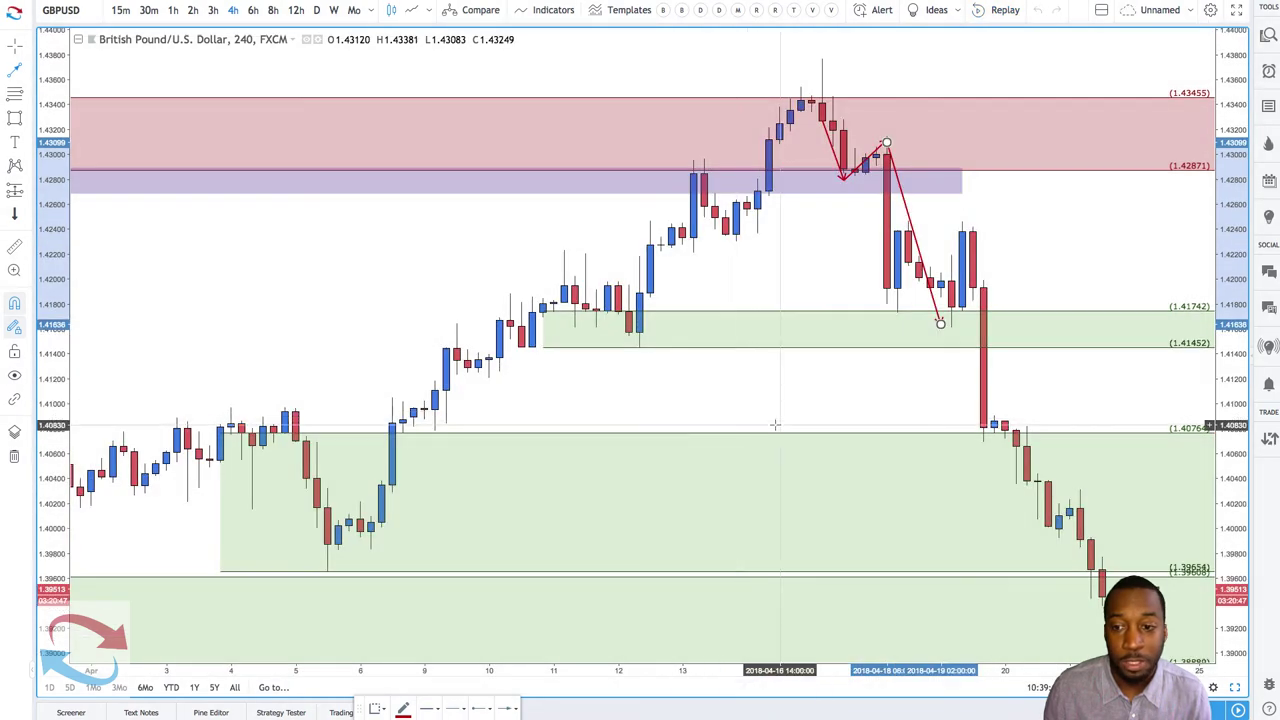
{"action": "scroll", "coordinate": [775, 425], "scroll_direction": "down", "scroll_amount": 2}
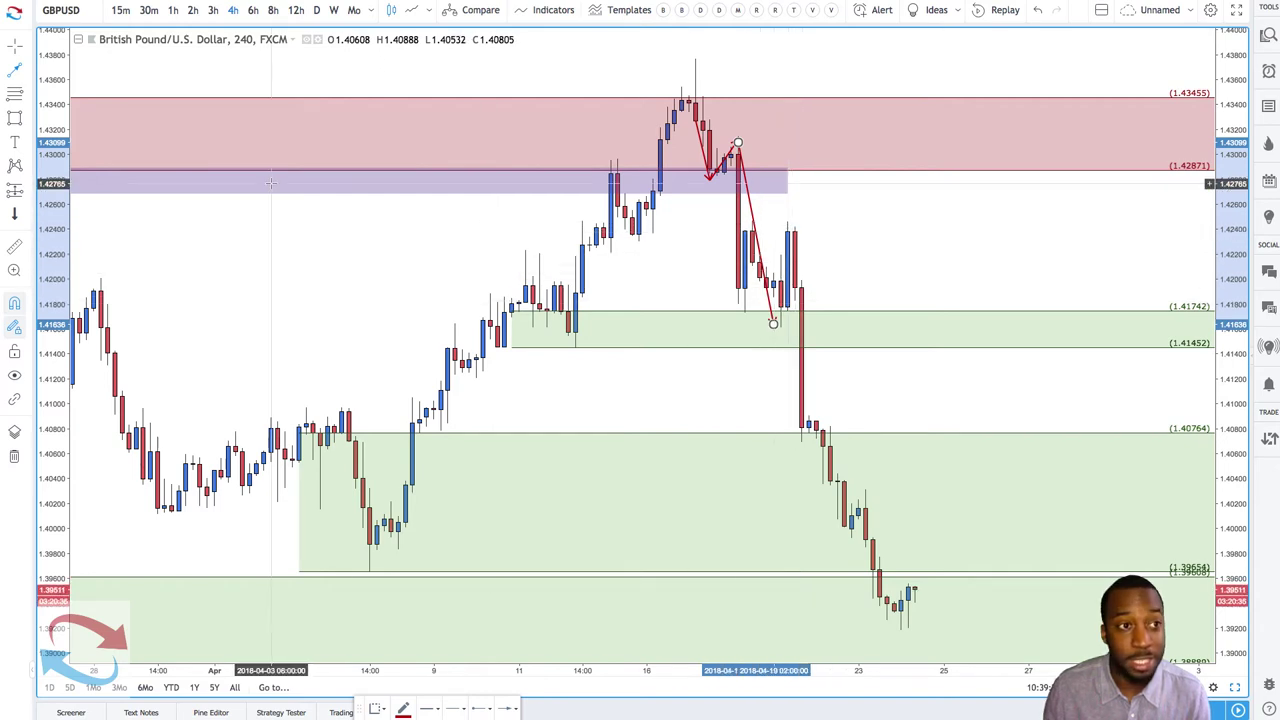
- Draw arrows from the 1.41608 low up to about 1.42498, and from there down to about 1.39425 at the latest candles
{"action": "left_click", "coordinate": [28, 72]}
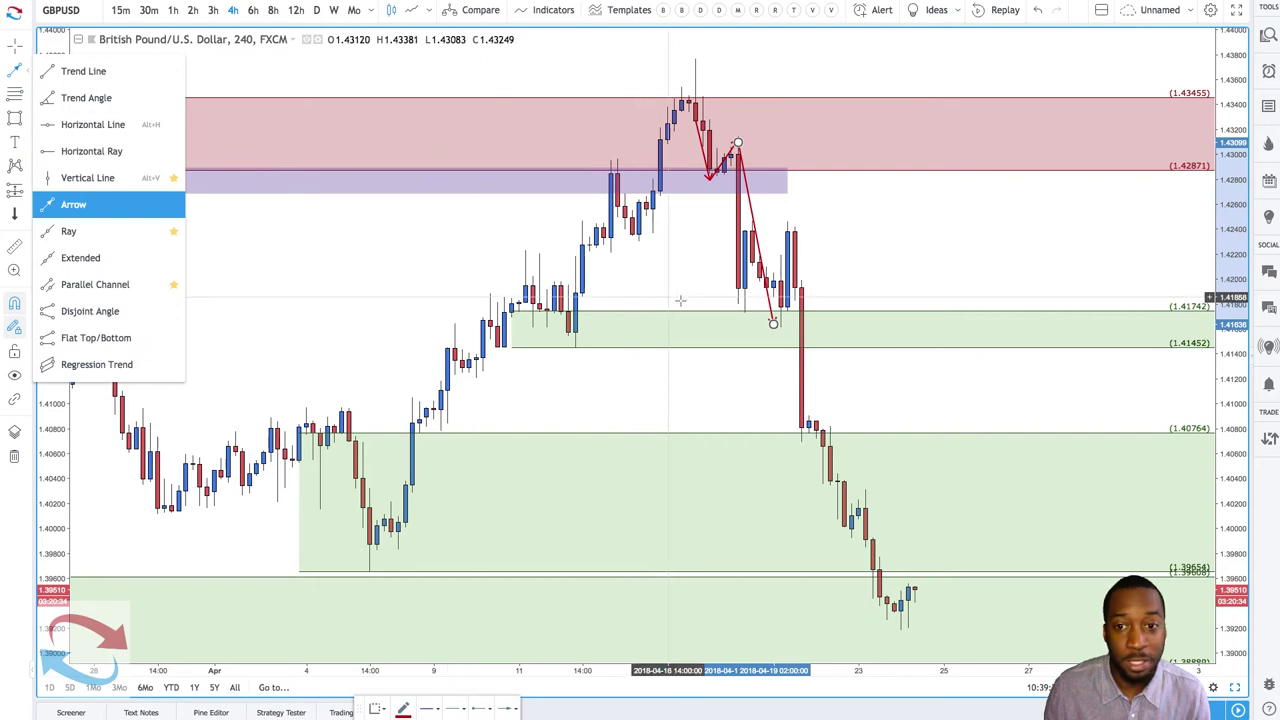
{"action": "left_click", "coordinate": [780, 326]}
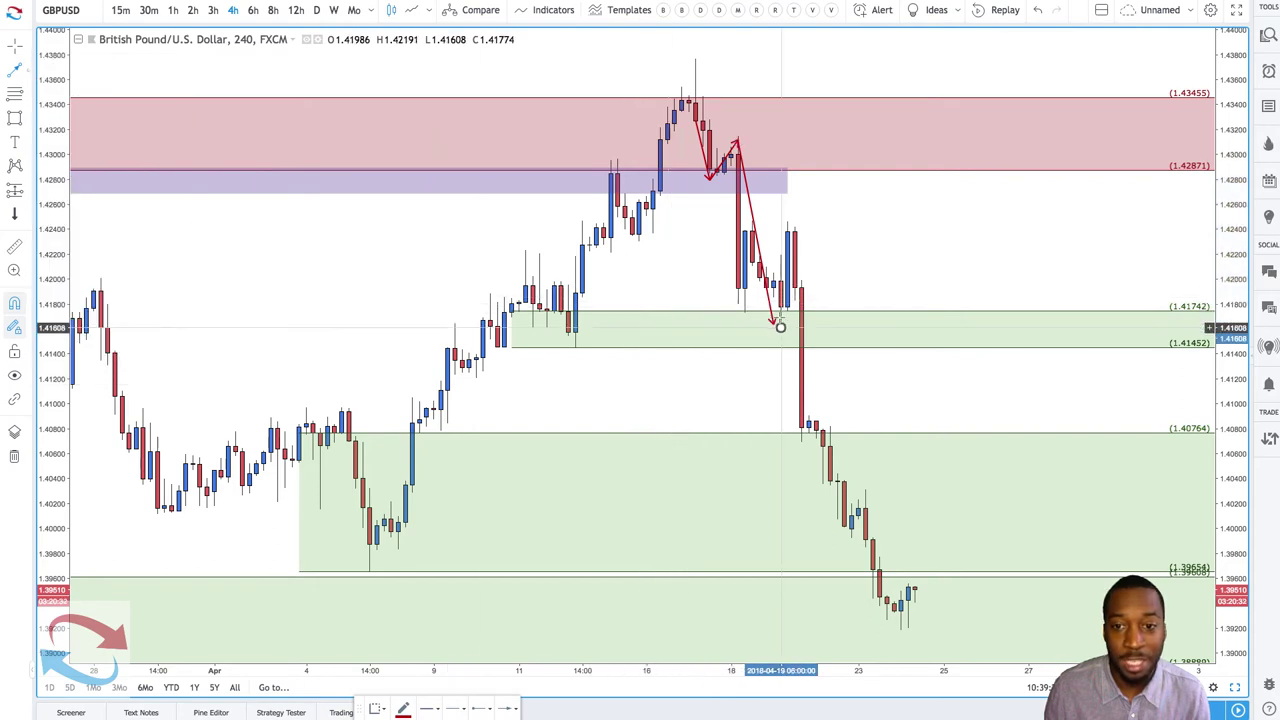
{"action": "left_click", "coordinate": [800, 218]}
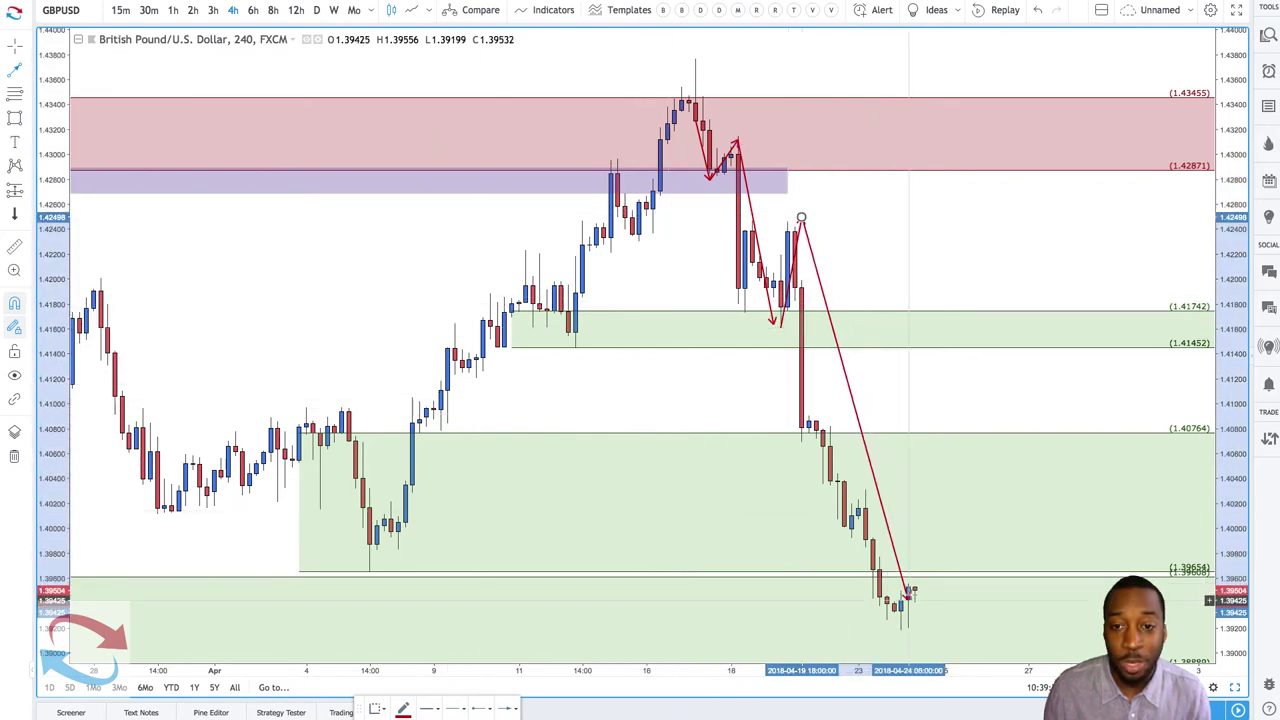
{"action": "left_click", "coordinate": [908, 598]}
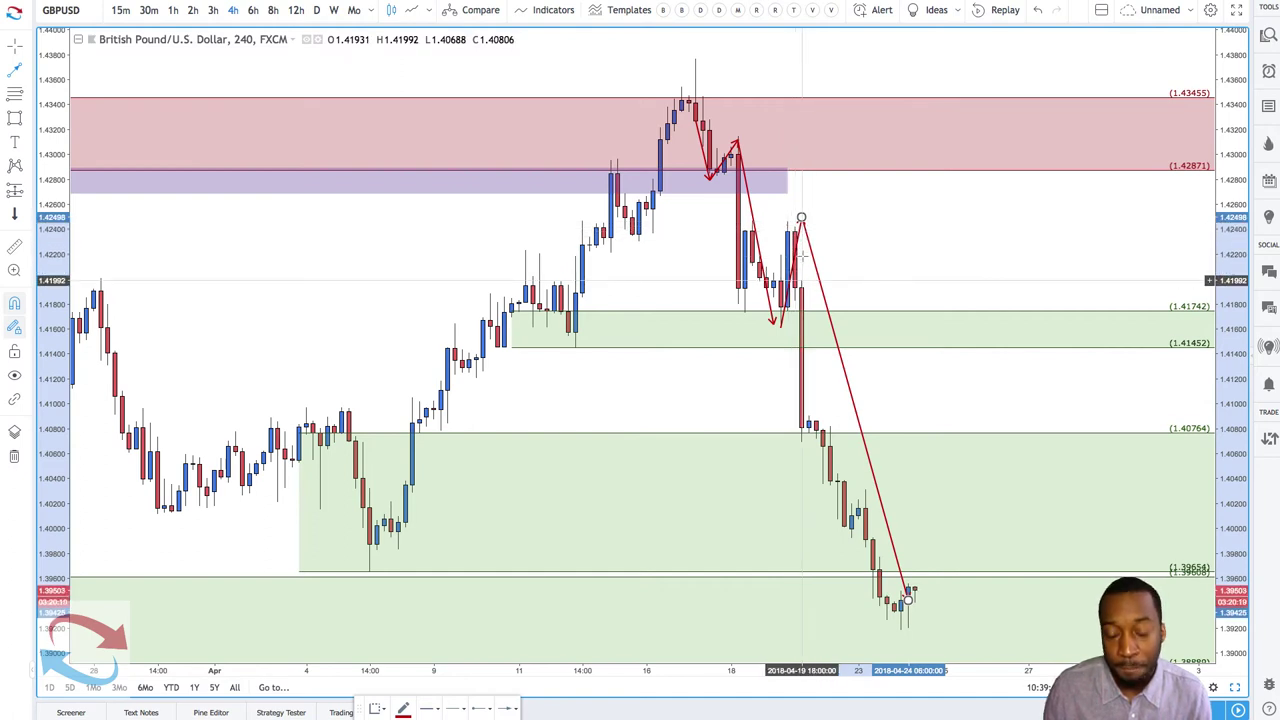
- Draw a zigzag of red arrows from about 1.41712 up to 1.42600, down to 1.41760, up to about 1.42418 and down to 1.40637
{"action": "left_click", "coordinate": [830, 316]}
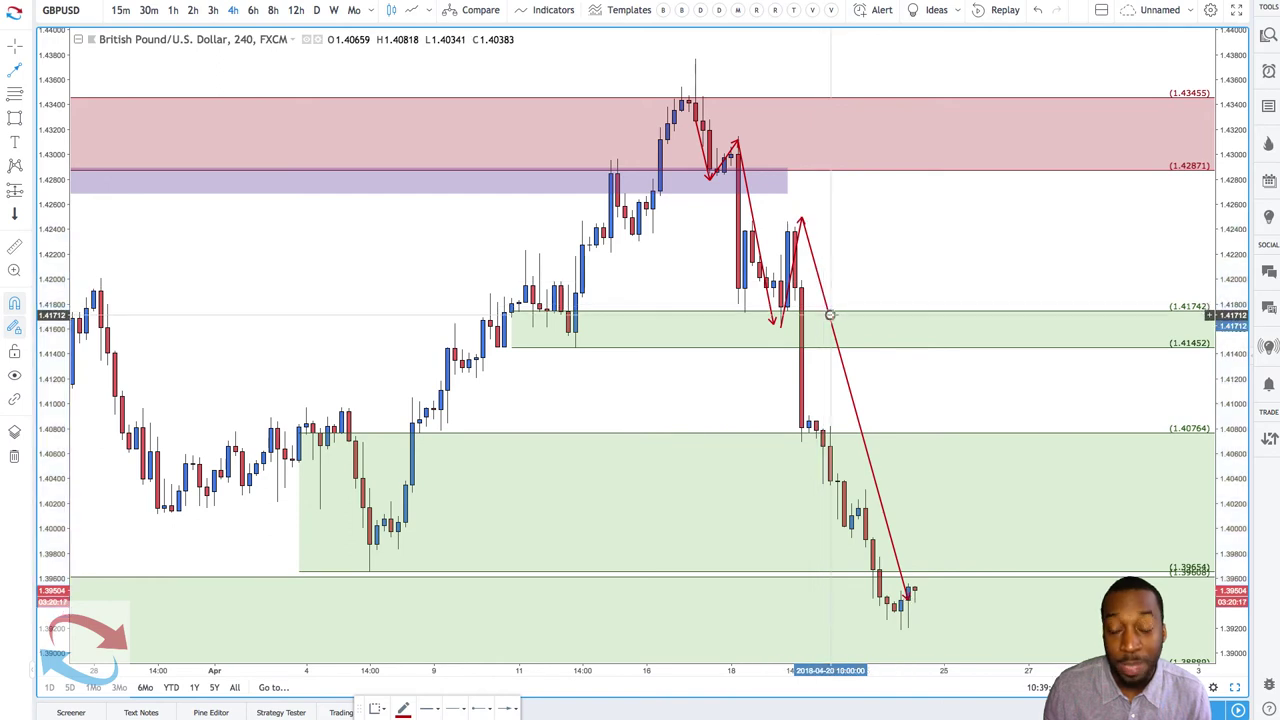
{"action": "left_click", "coordinate": [865, 205]}
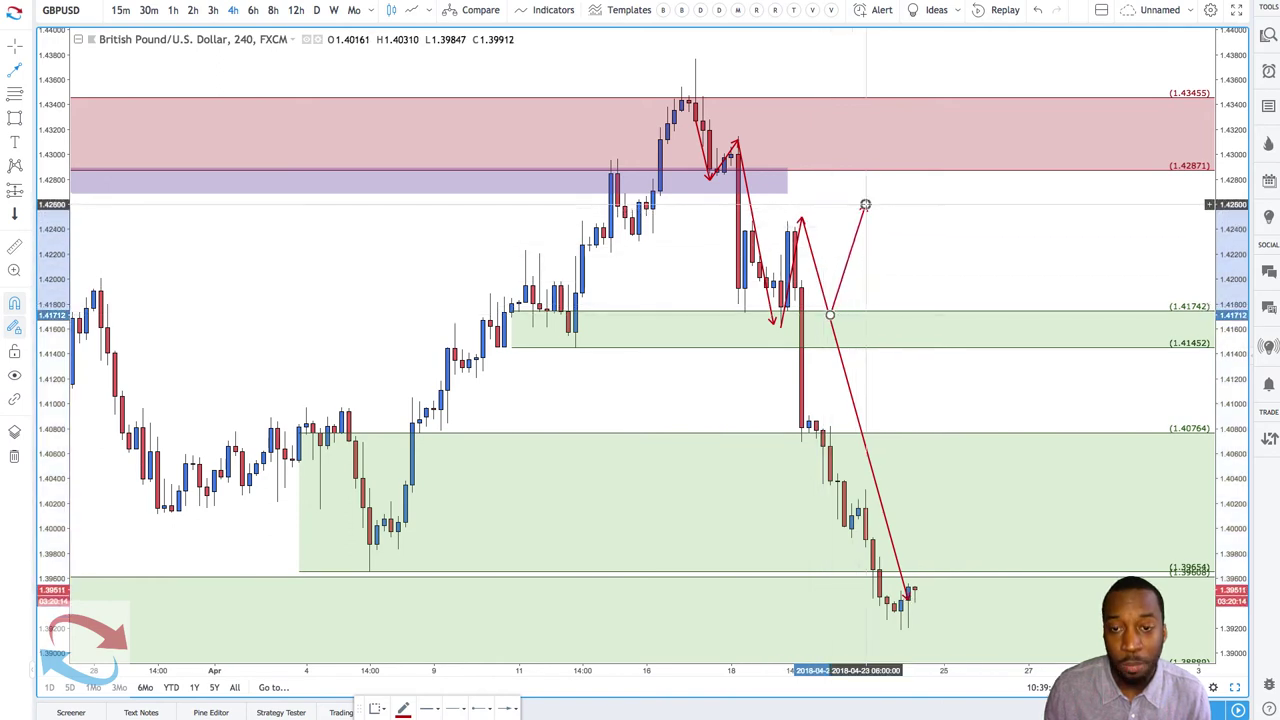
{"action": "left_click", "coordinate": [894, 308]}
{"action": "left_click", "coordinate": [936, 221]}
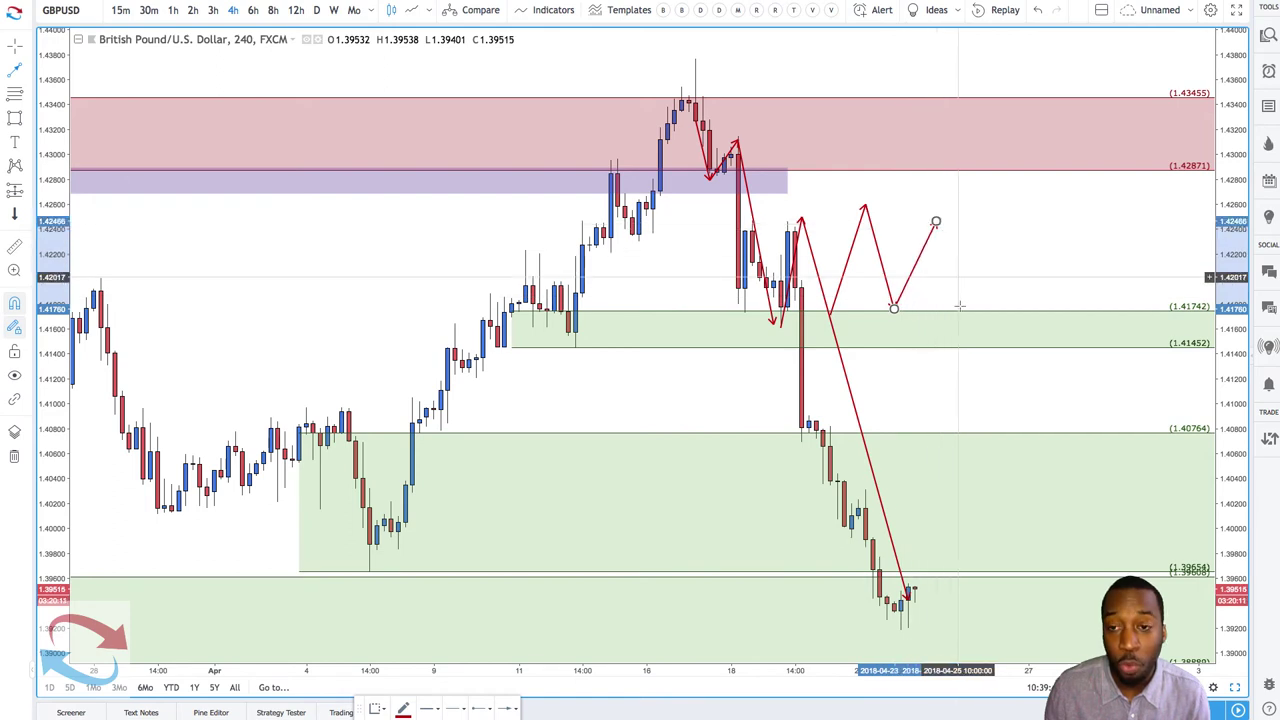
{"action": "left_click", "coordinate": [936, 226]}
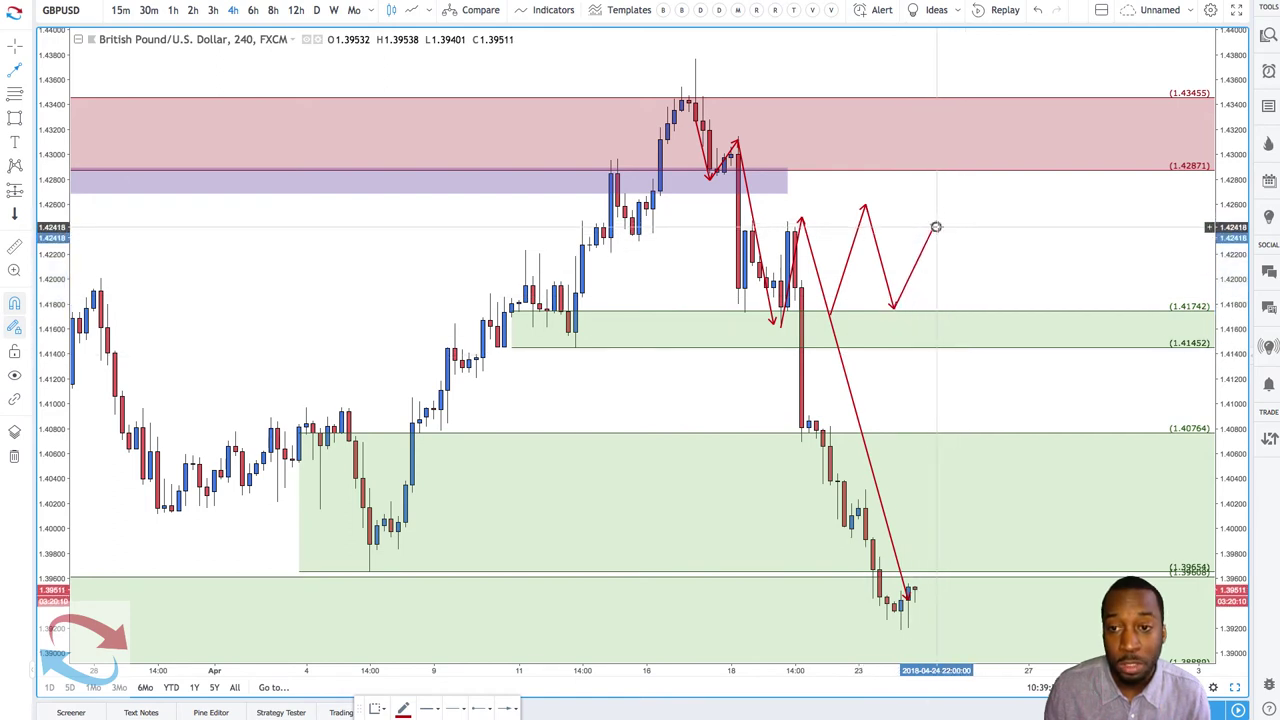
{"action": "double_click", "coordinate": [986, 448]}
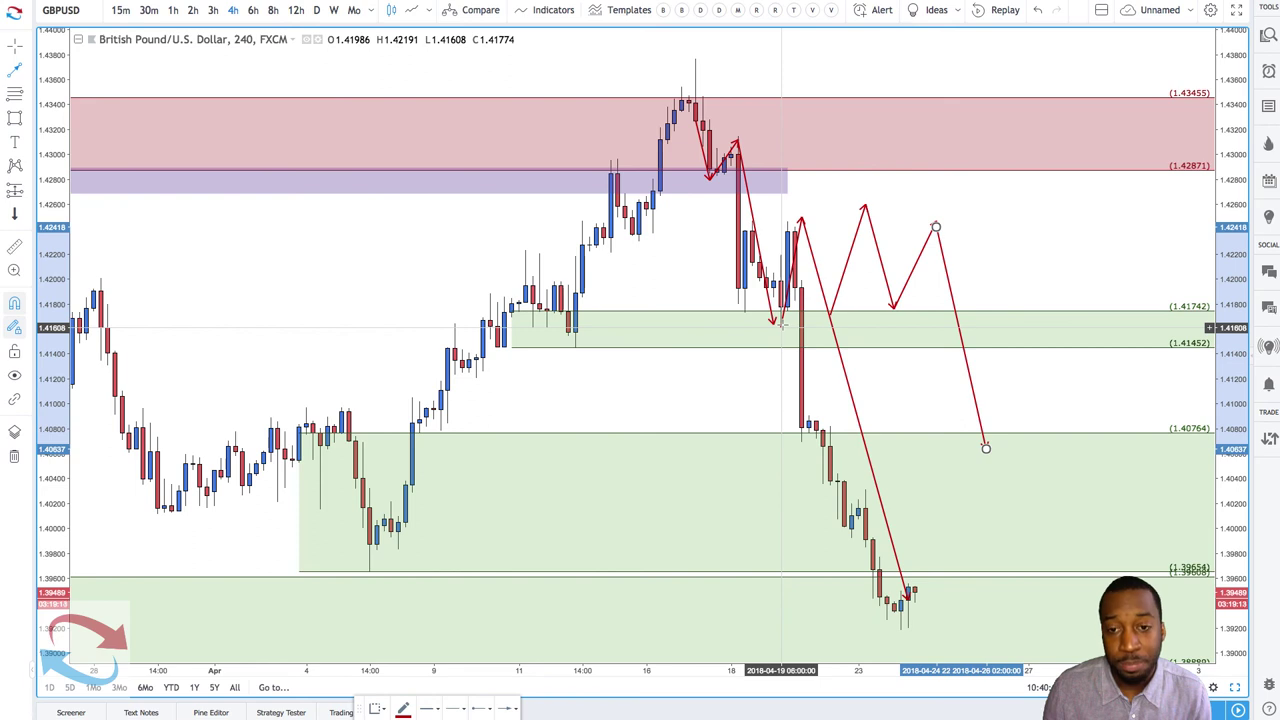
{"action": "left_click", "coordinate": [776, 314]}
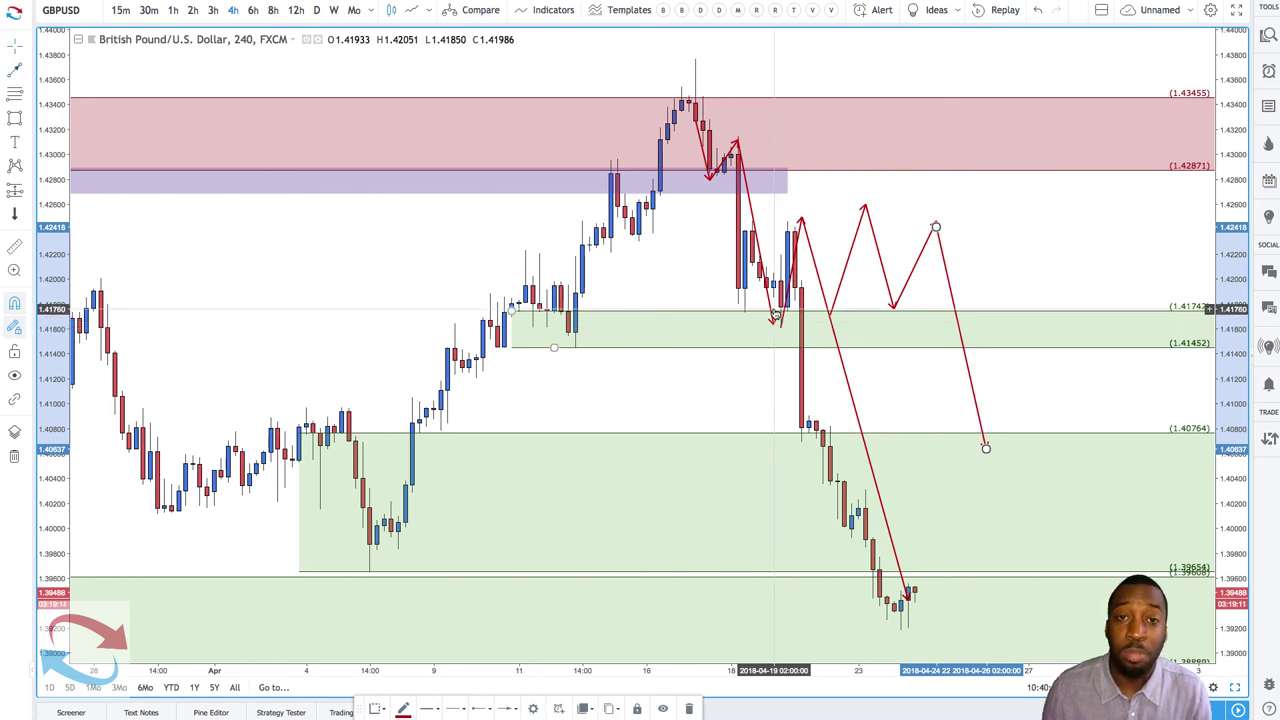